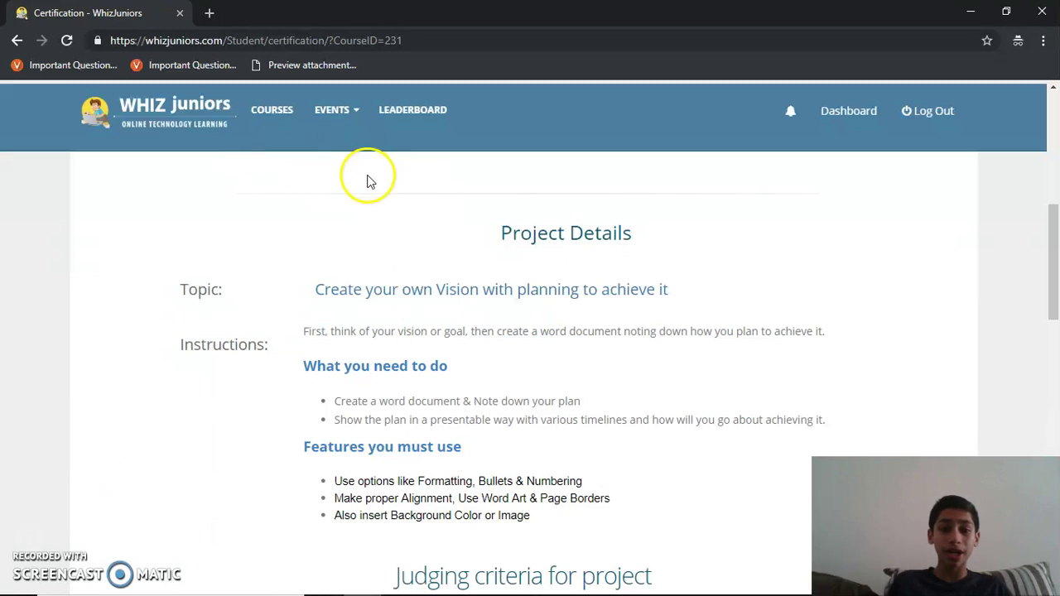
Highlight the project topic, the introductory instruction and the requirement to create a word document and note down the plan.
{"action": "left_click_drag", "start_coordinate": [314, 289], "coordinate": [673, 298]}
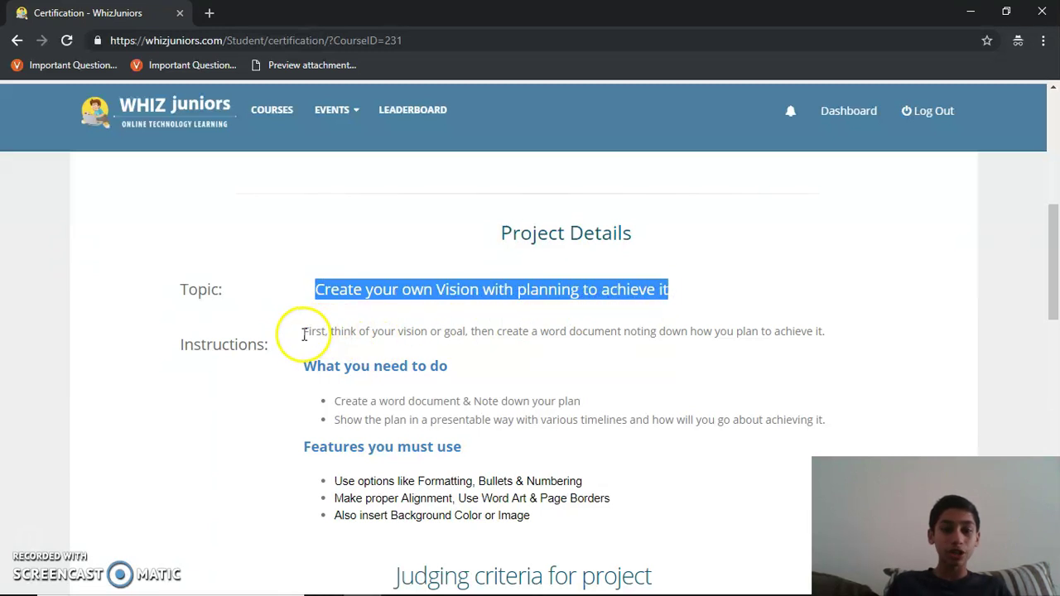
{"action": "left_click_drag", "start_coordinate": [303, 331], "coordinate": [838, 343]}
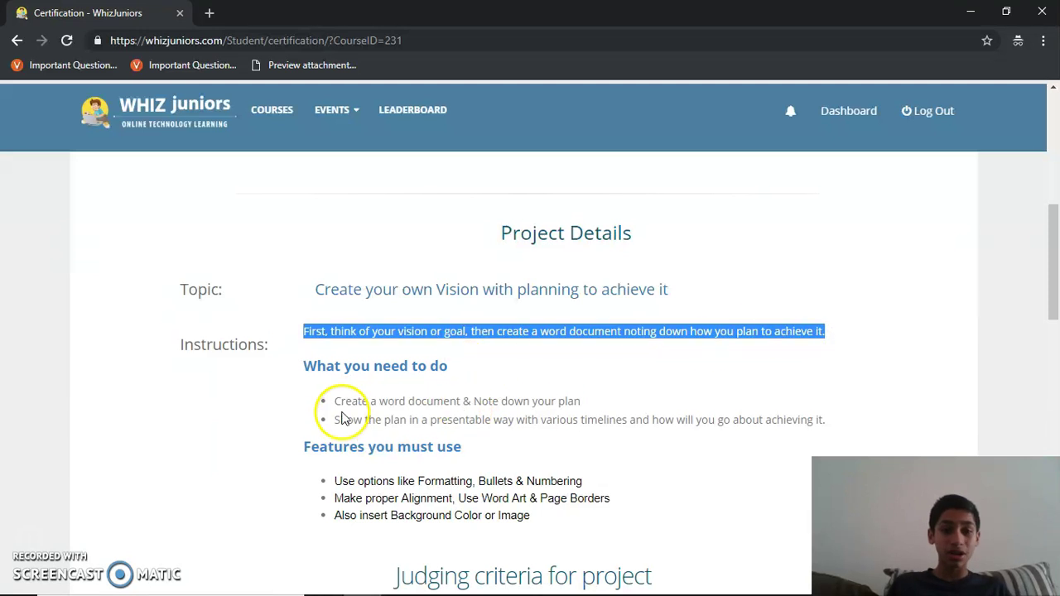
{"action": "double_click", "coordinate": [364, 399]}
{"action": "left_click_drag", "start_coordinate": [364, 399], "coordinate": [598, 403]}
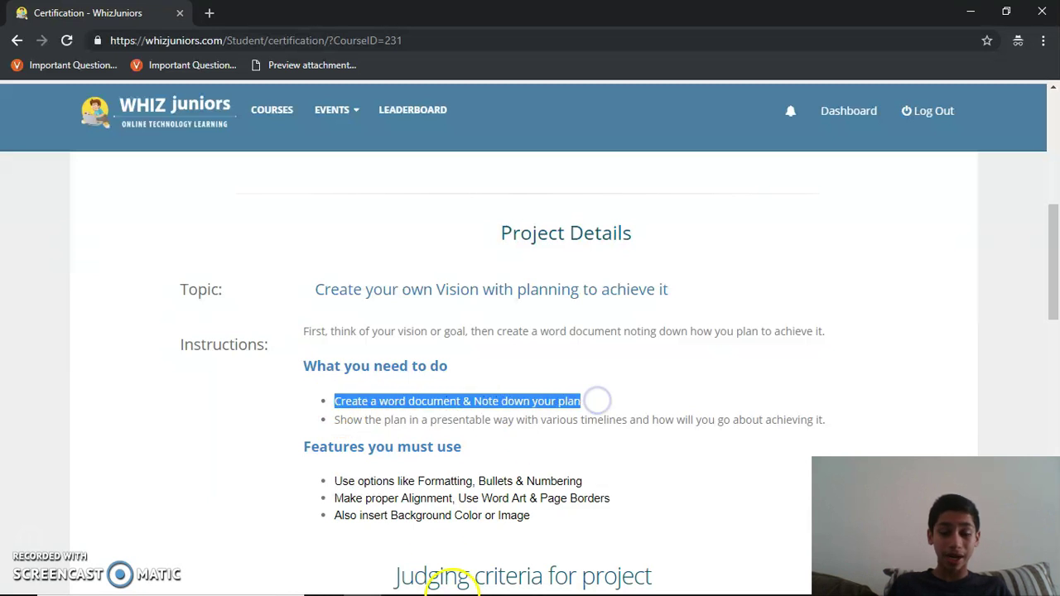
Glance at the vision document in Word and highlight the timelines requirement on the project page in Chrome.
{"action": "left_click", "coordinate": [396, 581]}
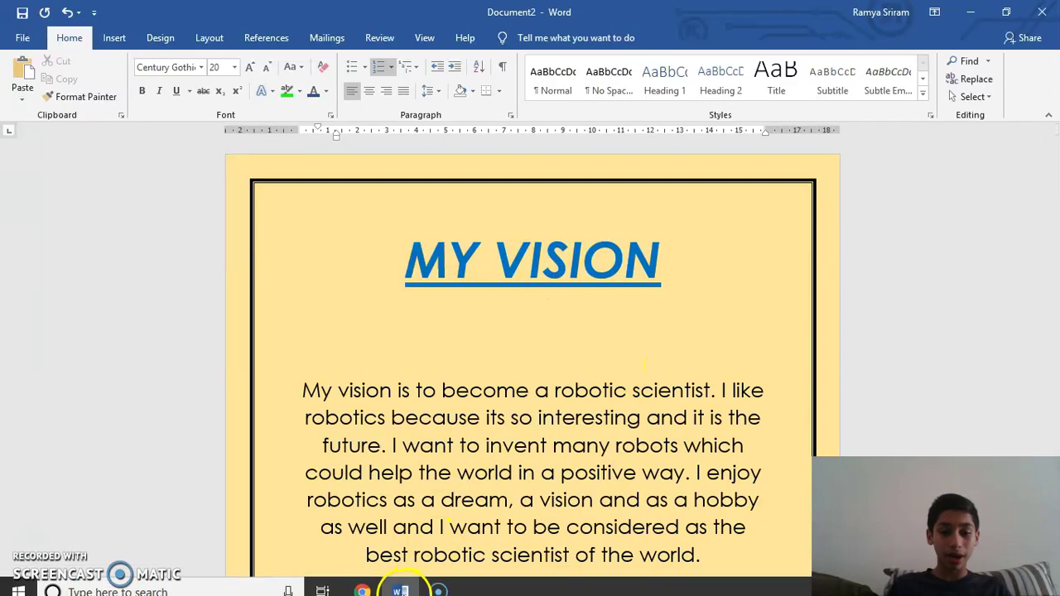
{"action": "mouse_move", "coordinate": [362, 581]}
{"action": "left_click", "coordinate": [356, 553]}
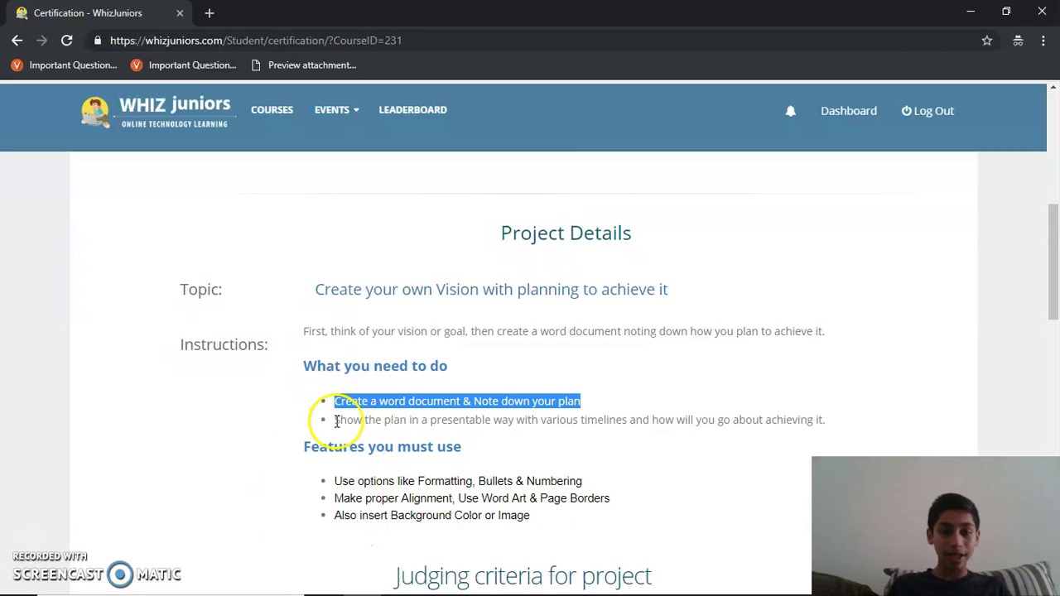
{"action": "left_click_drag", "start_coordinate": [337, 421], "coordinate": [850, 421]}
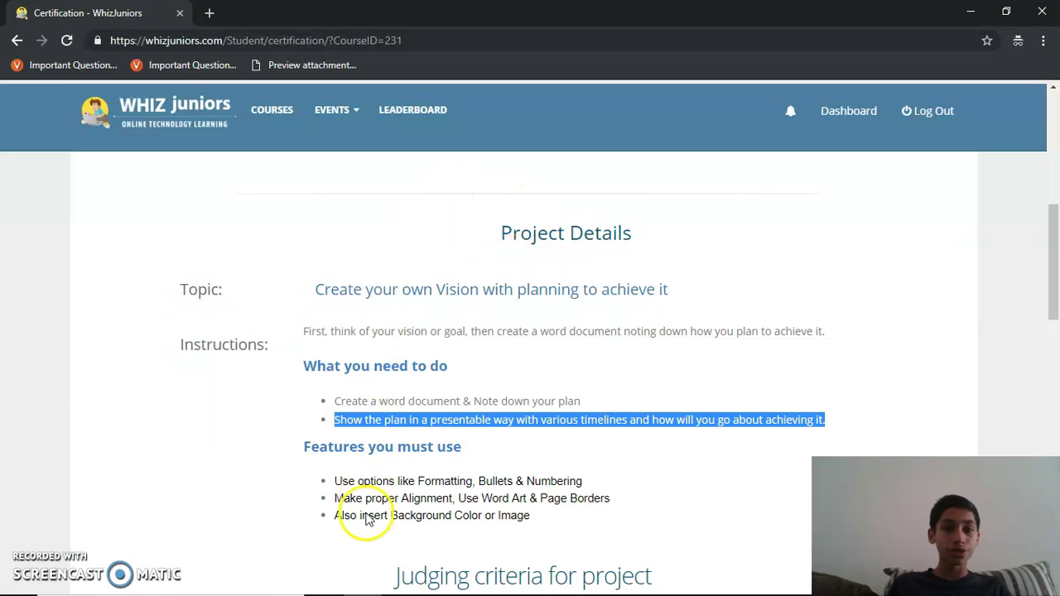
{"action": "mouse_move", "coordinate": [327, 588]}
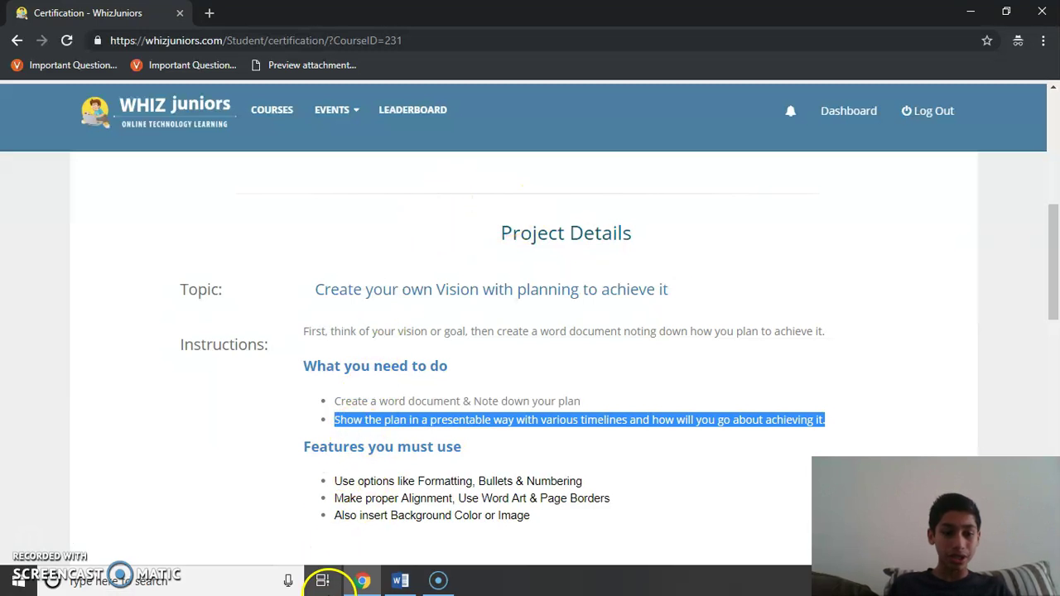
Switch to Word and review the MY VISION paragraph, the robot pictures and the MY STEPS TO ACHIEVE list.
{"action": "left_click", "coordinate": [401, 584]}
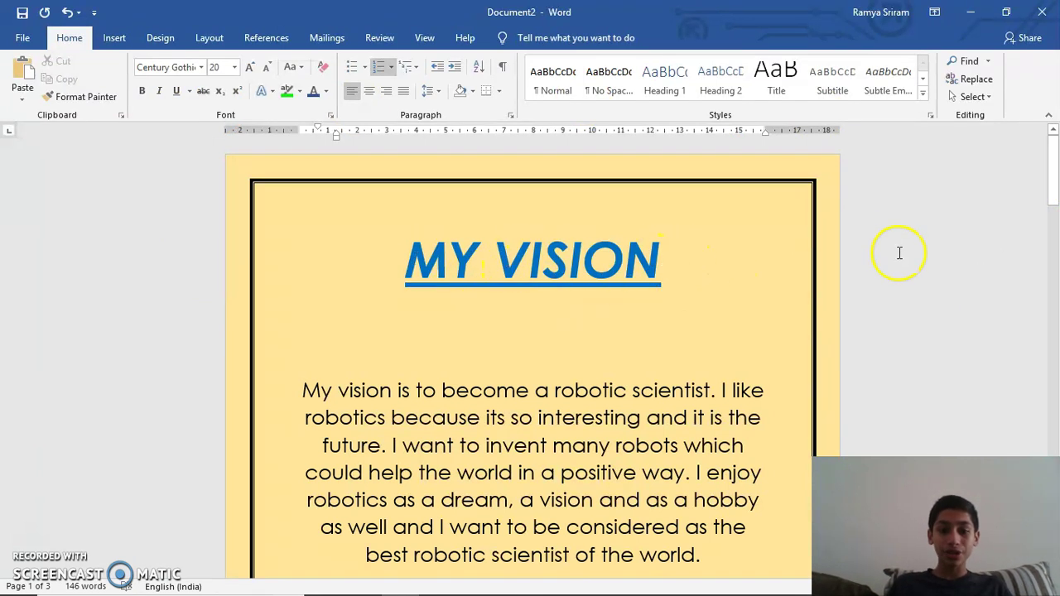
{"action": "left_click", "coordinate": [1054, 193]}
{"action": "left_click_drag", "start_coordinate": [1054, 193], "coordinate": [977, 241]}
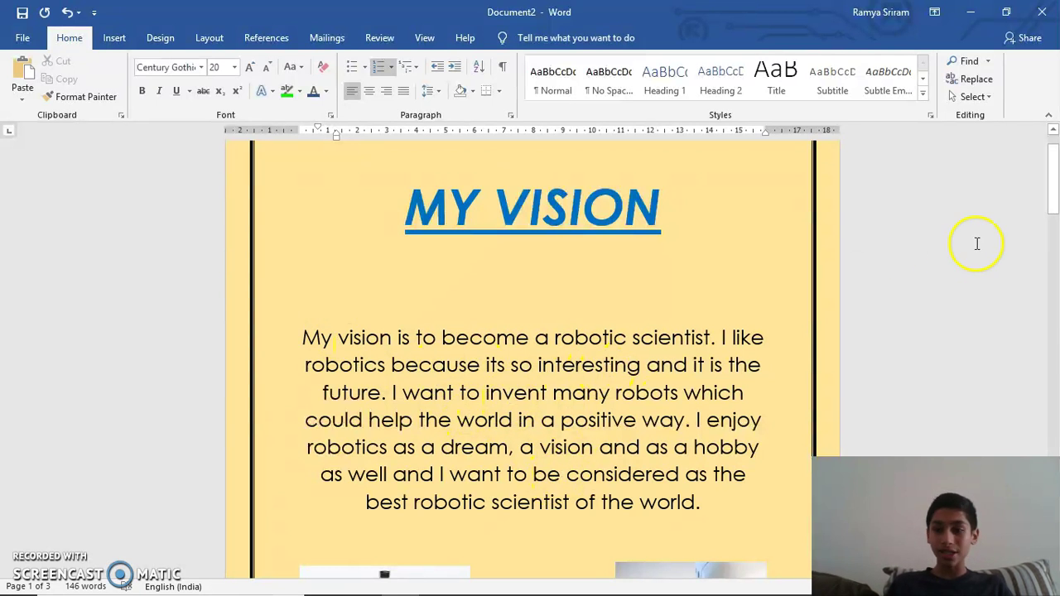
{"action": "left_click_drag", "start_coordinate": [1052, 208], "coordinate": [1055, 253]}
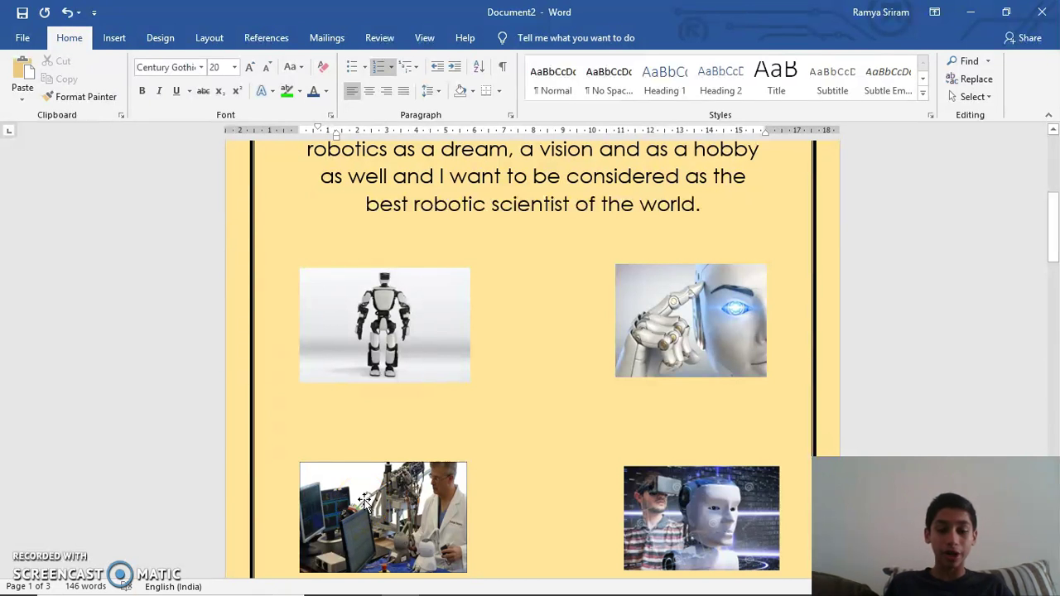
{"action": "left_click_drag", "start_coordinate": [1055, 205], "coordinate": [1044, 277]}
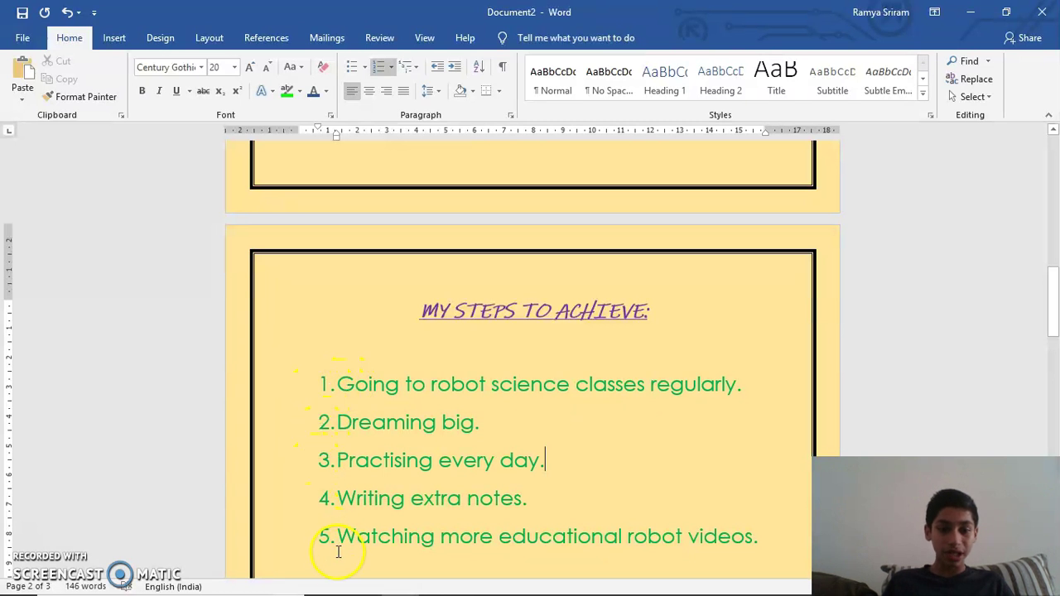
Examine the MY TIMELINE section and its yellow milestone boxes, from the first robotic sessions to the current advance training.
{"action": "left_click_drag", "start_coordinate": [1052, 296], "coordinate": [1056, 360]}
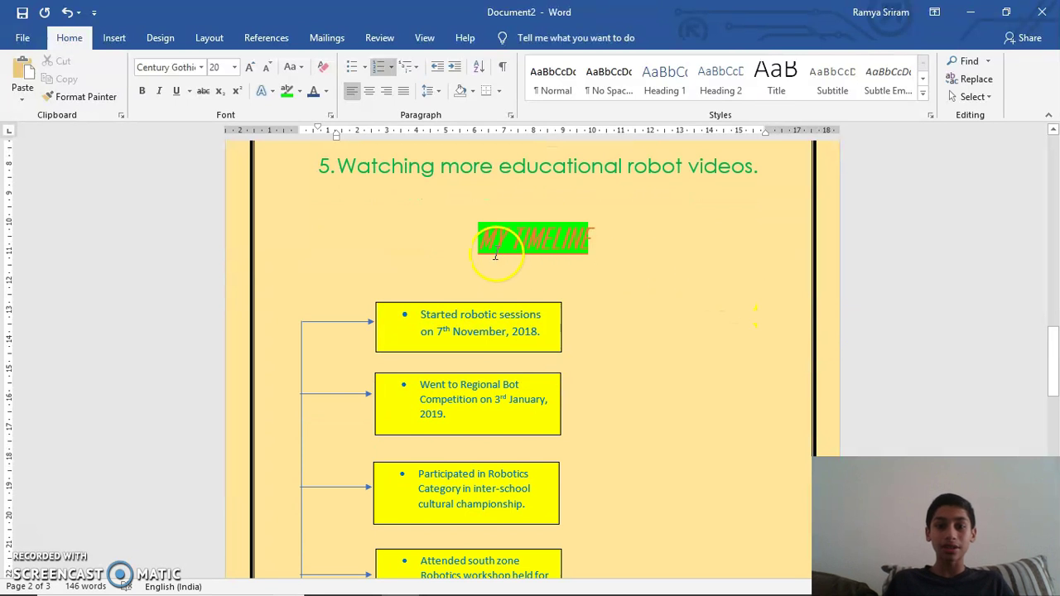
{"action": "left_click_drag", "start_coordinate": [1051, 355], "coordinate": [1056, 378]}
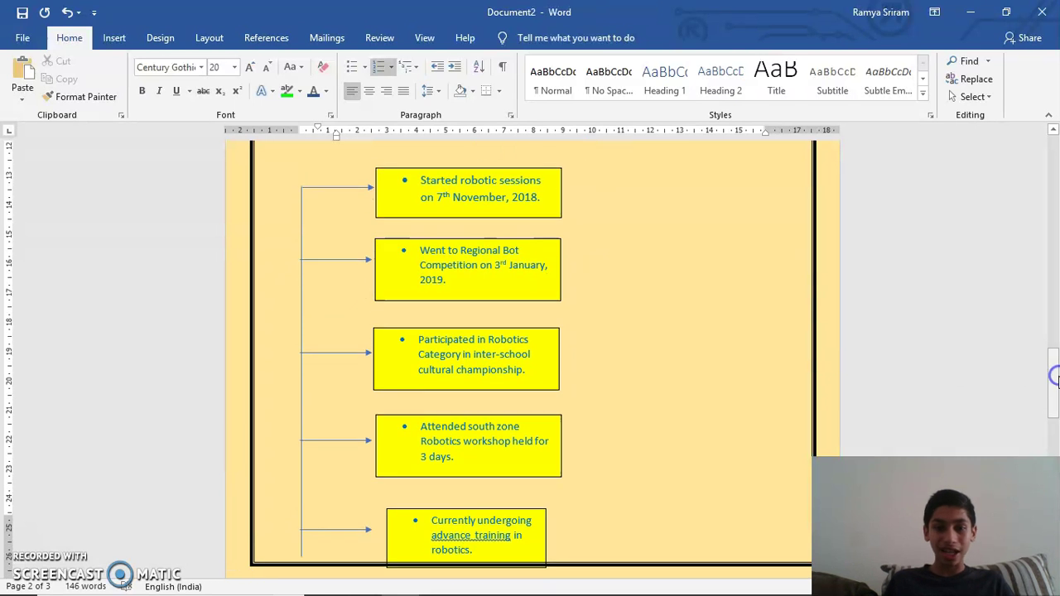
{"action": "left_click", "coordinate": [448, 227]}
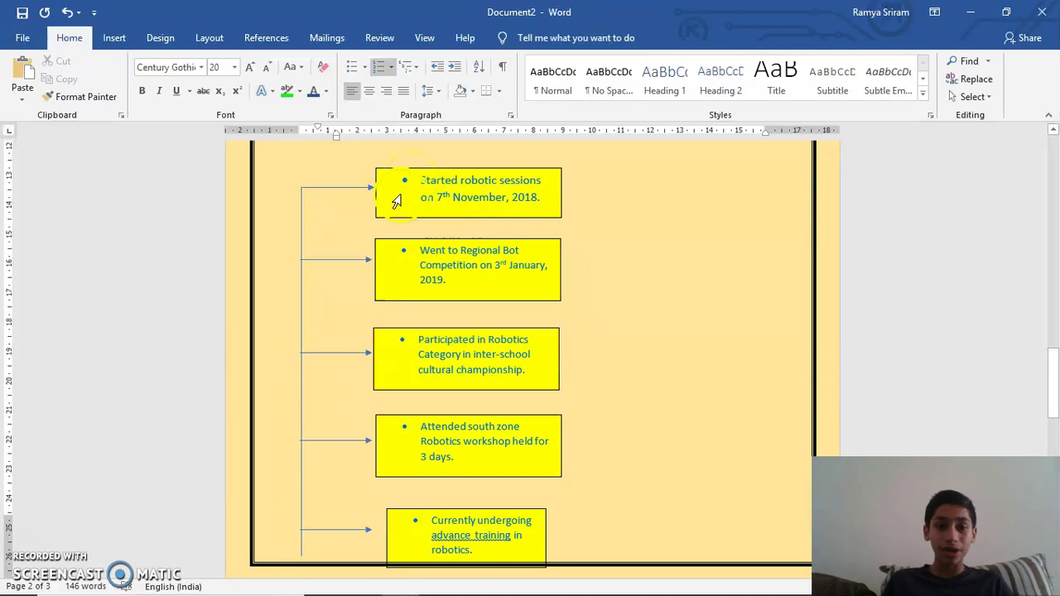
{"action": "left_click", "coordinate": [416, 182]}
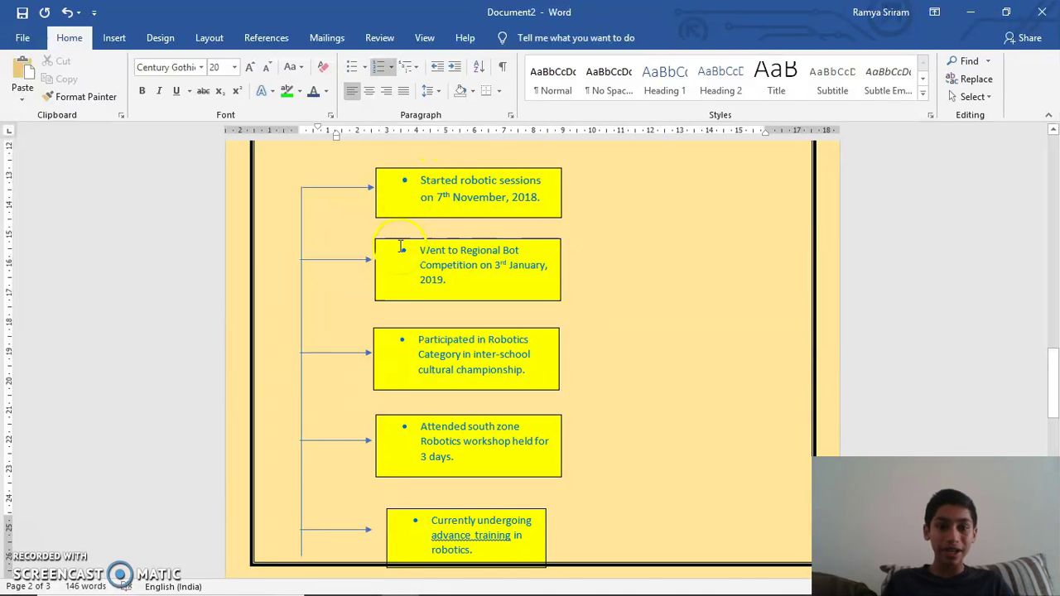
{"action": "left_click", "coordinate": [440, 197]}
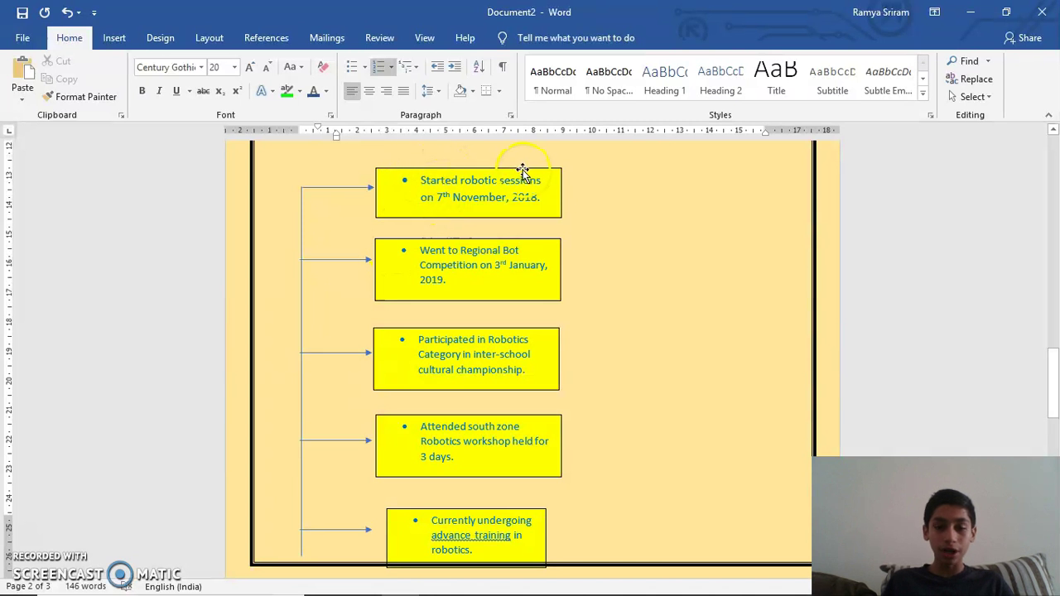
{"action": "left_click", "coordinate": [528, 311]}
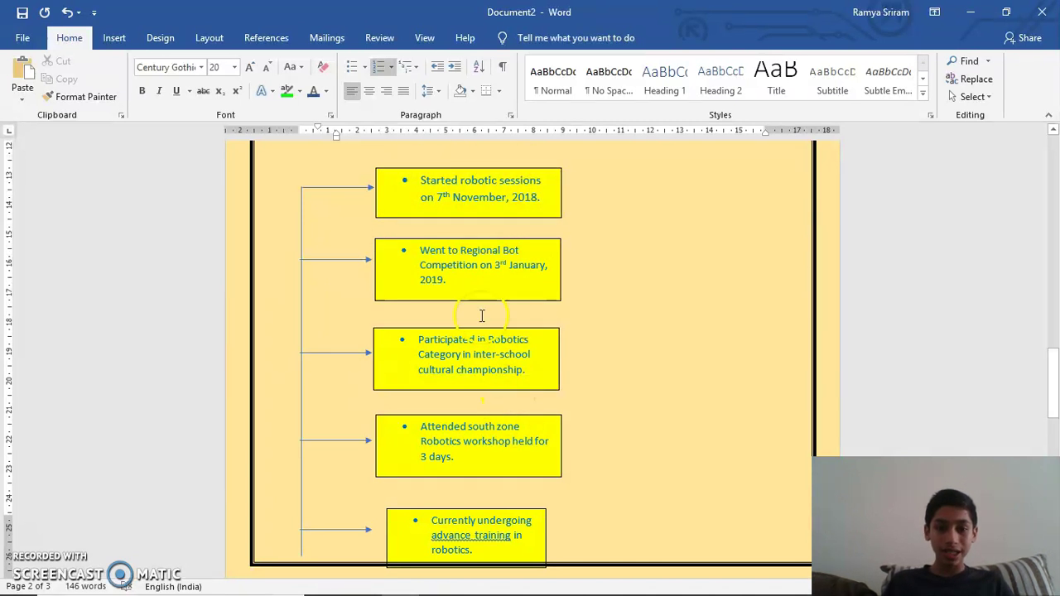
{"action": "left_click", "coordinate": [438, 197]}
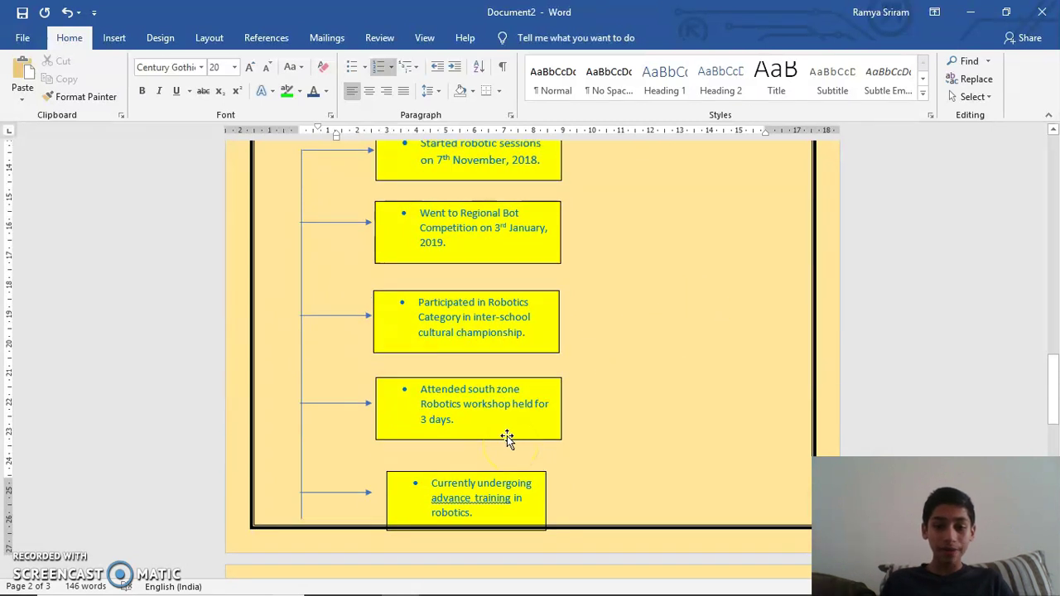
{"action": "mouse_move", "coordinate": [1055, 373]}
{"action": "left_mouse_down"}
{"action": "mouse_move", "coordinate": [1055, 346]}
{"action": "mouse_move", "coordinate": [1056, 366]}
{"action": "left_mouse_up"}
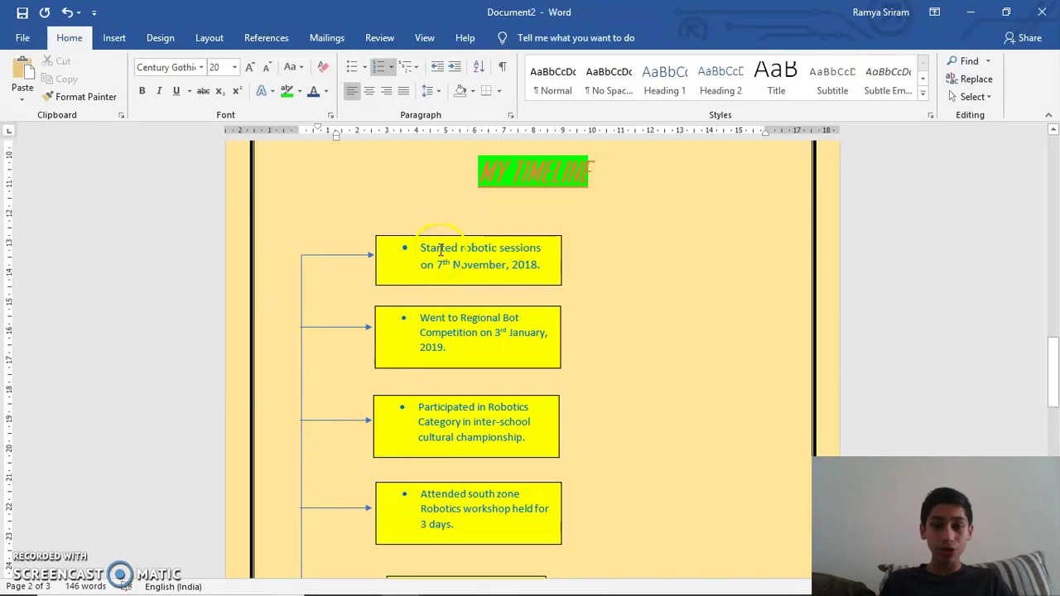
Review the end of the timeline and the MY DREAM, ROBOTICS and artificial intelligence texts on the last page.
{"action": "left_click_drag", "start_coordinate": [1054, 341], "coordinate": [1052, 419]}
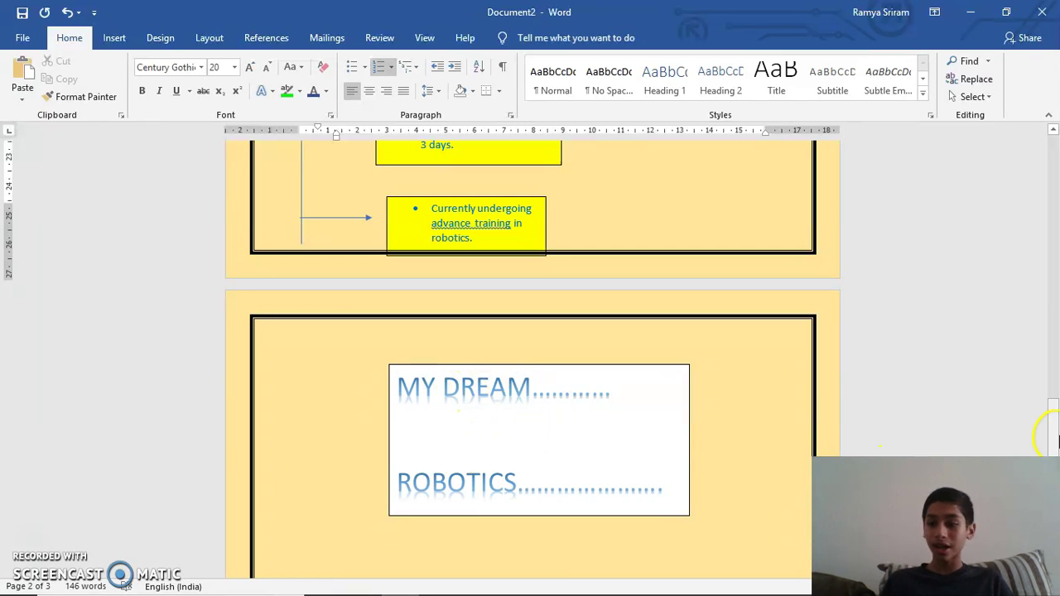
{"action": "left_click_drag", "start_coordinate": [1054, 424], "coordinate": [1053, 452]}
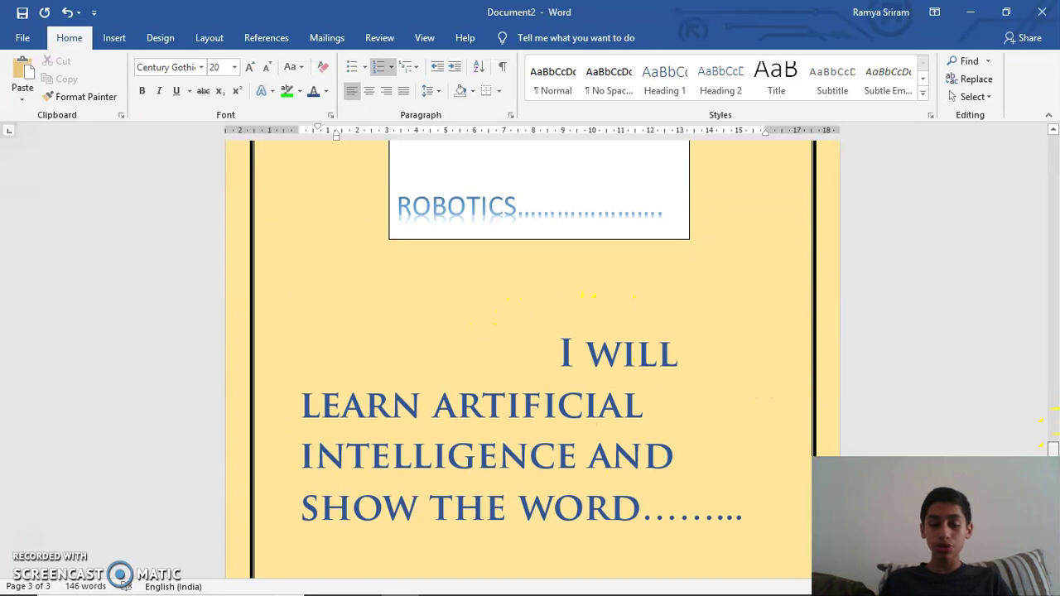
{"action": "scroll", "coordinate": [1045, 448], "scroll_direction": "down", "scroll_amount": 3}
{"action": "scroll", "coordinate": [1053, 426], "scroll_direction": "up", "scroll_amount": 15}
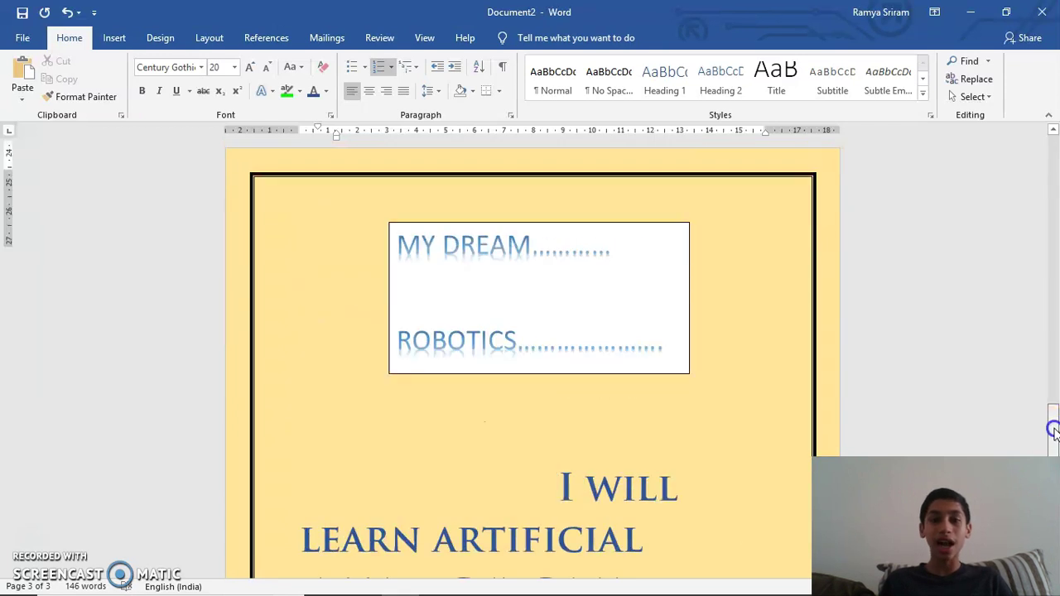
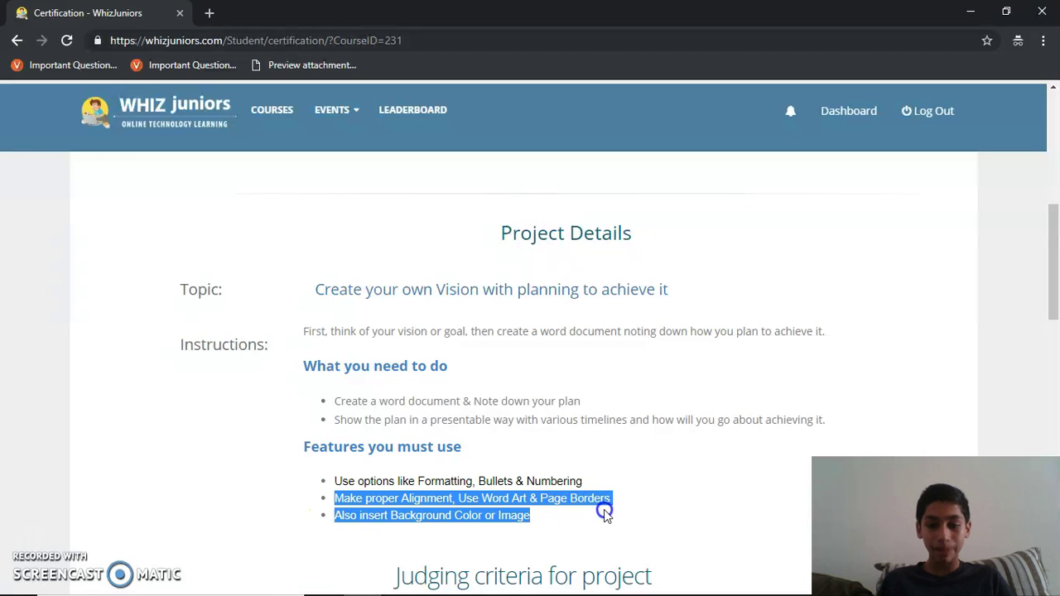
Switch to Word and try left, centre, right and justified alignment on the MY VISION paragraph, ending with centre alignment.
{"action": "left_click", "coordinate": [401, 592]}
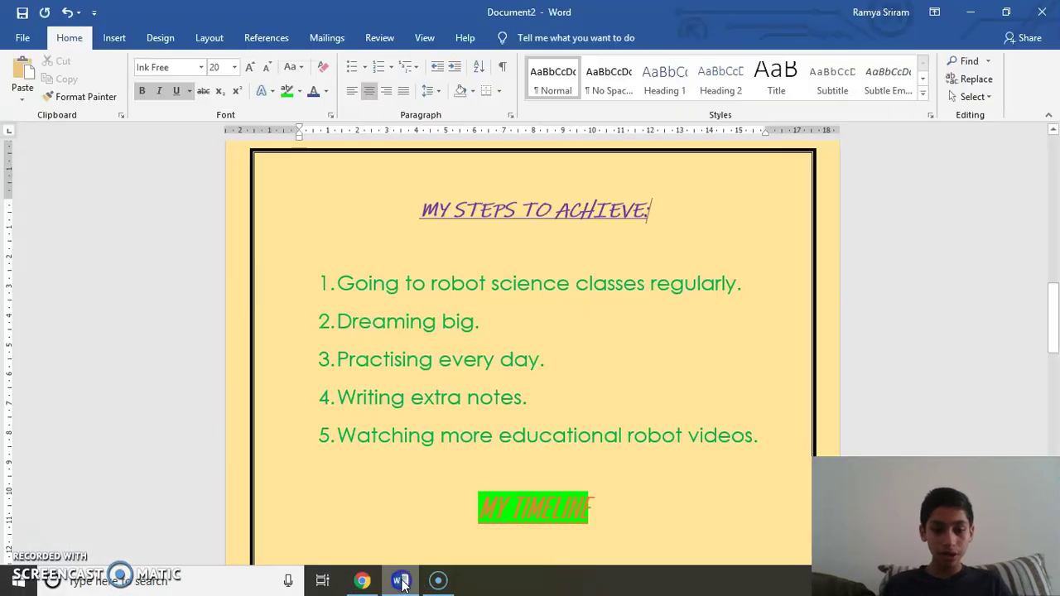
{"action": "left_click_drag", "start_coordinate": [1054, 307], "coordinate": [1039, 171]}
{"action": "left_click", "coordinate": [630, 311]}
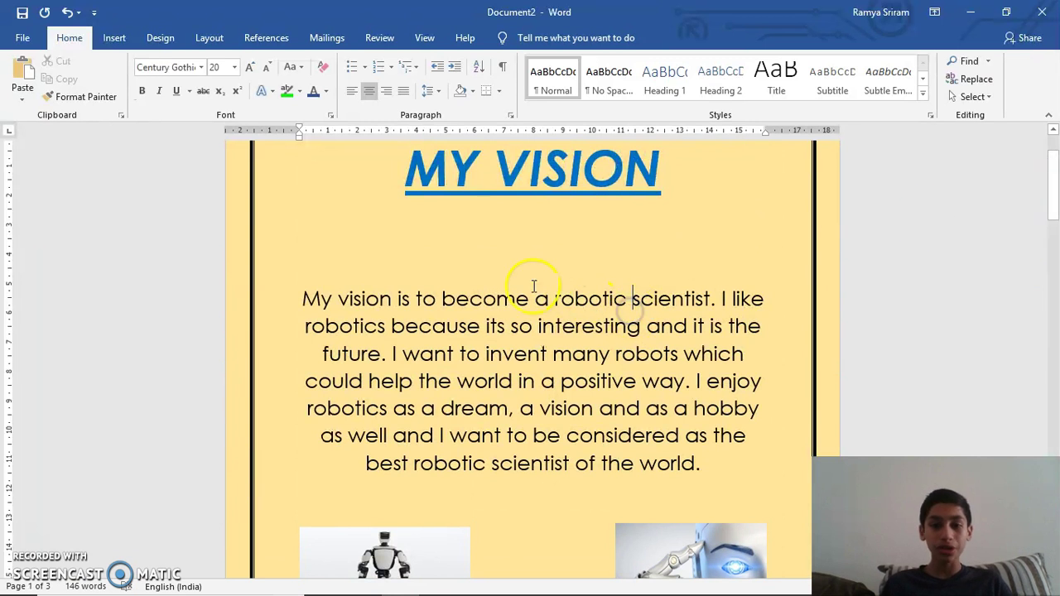
{"action": "left_click", "coordinate": [354, 93]}
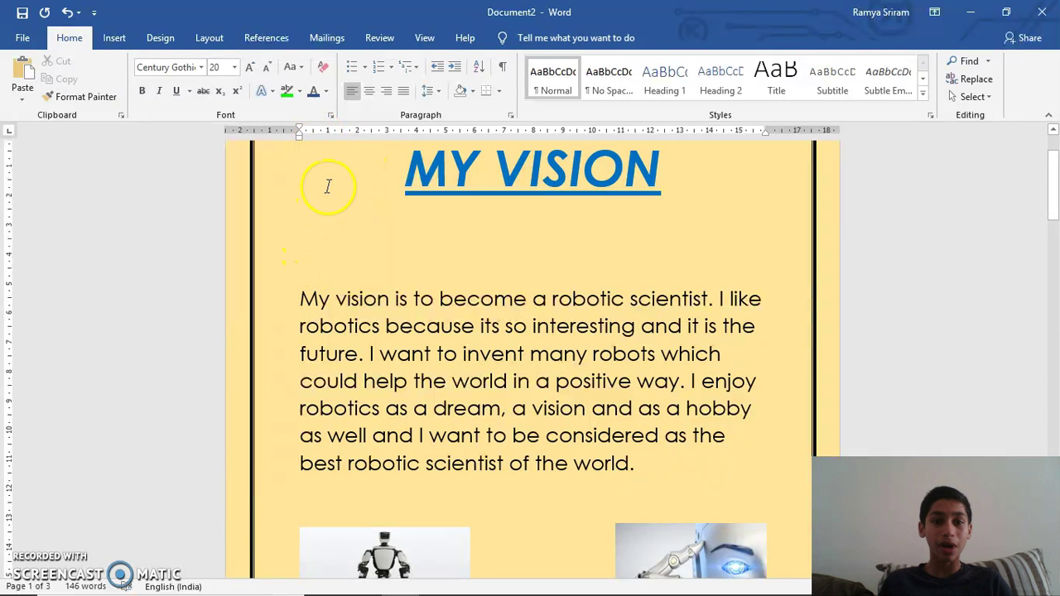
{"action": "left_click", "coordinate": [369, 93]}
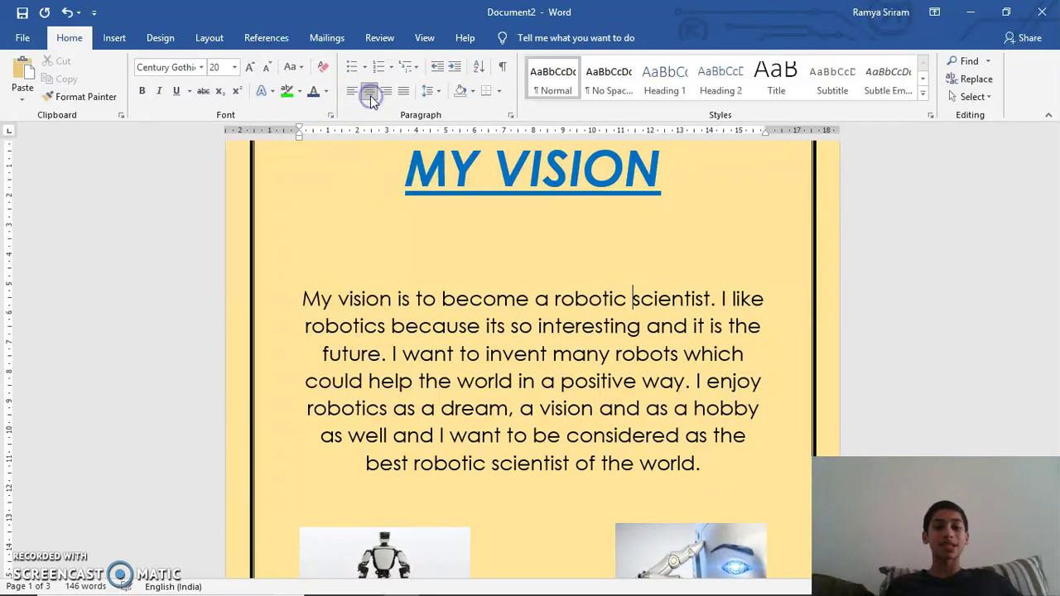
{"action": "left_click", "coordinate": [386, 90]}
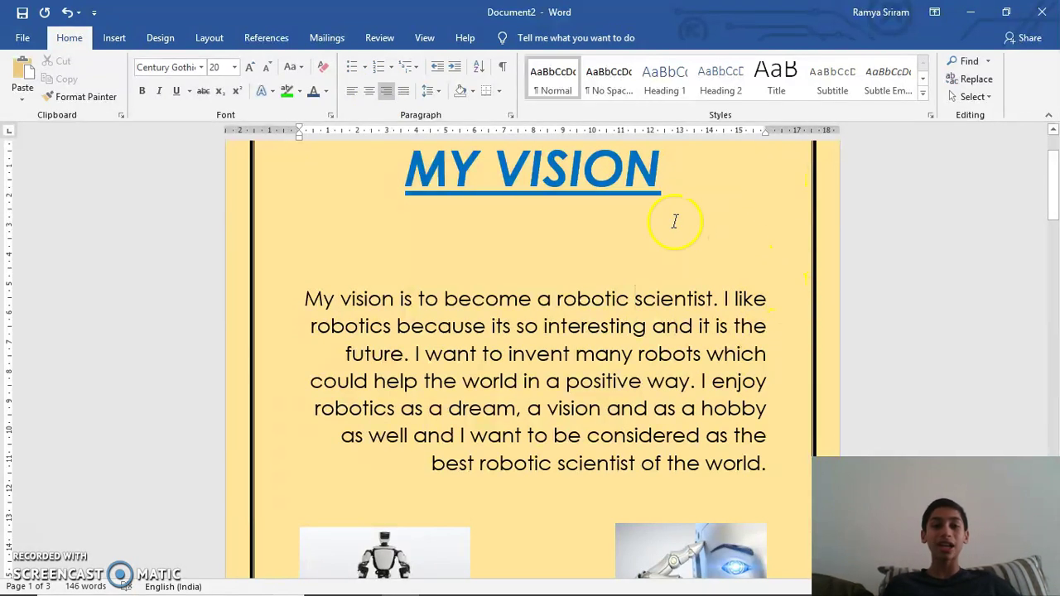
{"action": "left_click", "coordinate": [407, 93]}
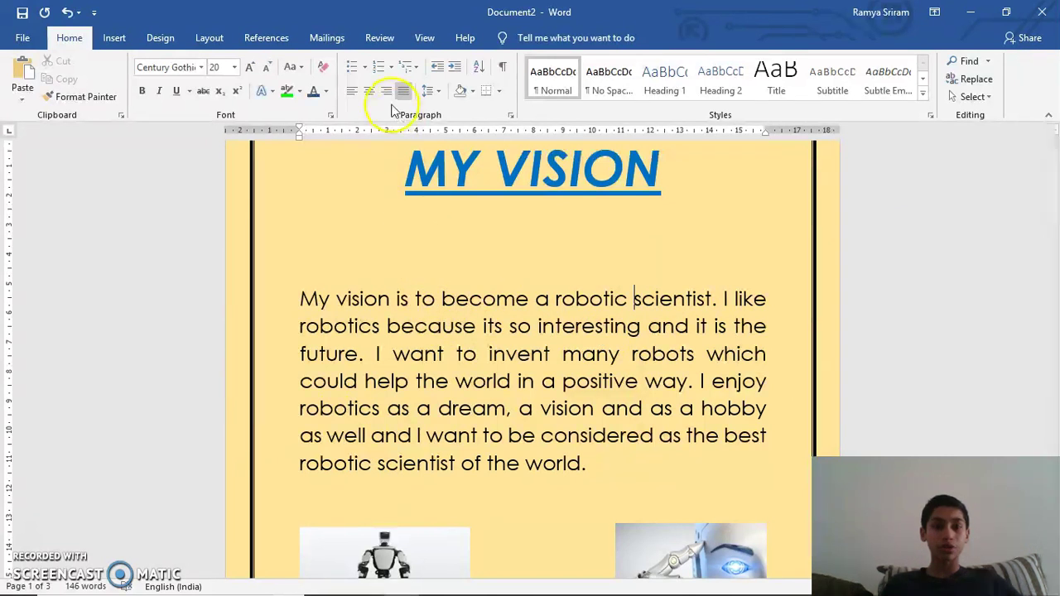
{"action": "left_click", "coordinate": [369, 96]}
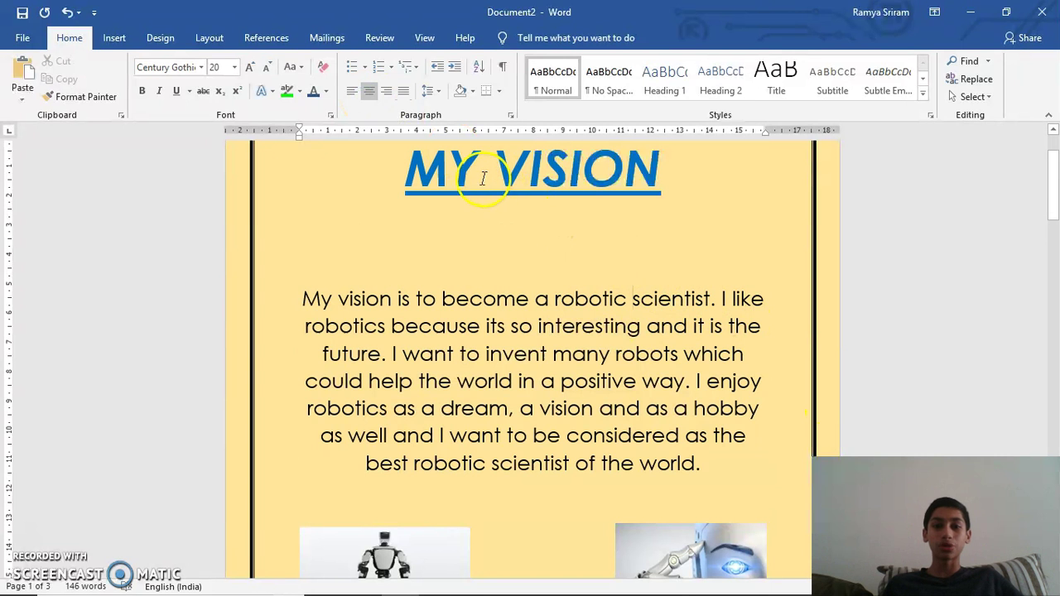
Examine the MY DREAM and ROBOTICS Word Art and the artificial intelligence text on the last page, and switch back to Chrome.
{"action": "left_click_drag", "start_coordinate": [1053, 198], "coordinate": [1054, 454]}
{"action": "scroll", "coordinate": [1054, 447], "scroll_direction": "up", "scroll_amount": 3}
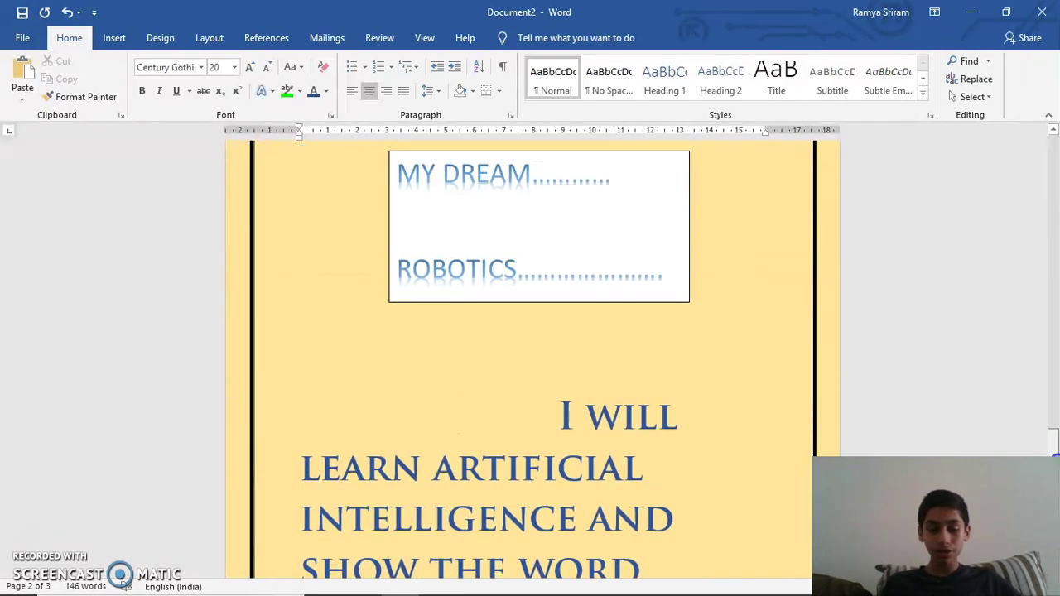
{"action": "left_click", "coordinate": [520, 256]}
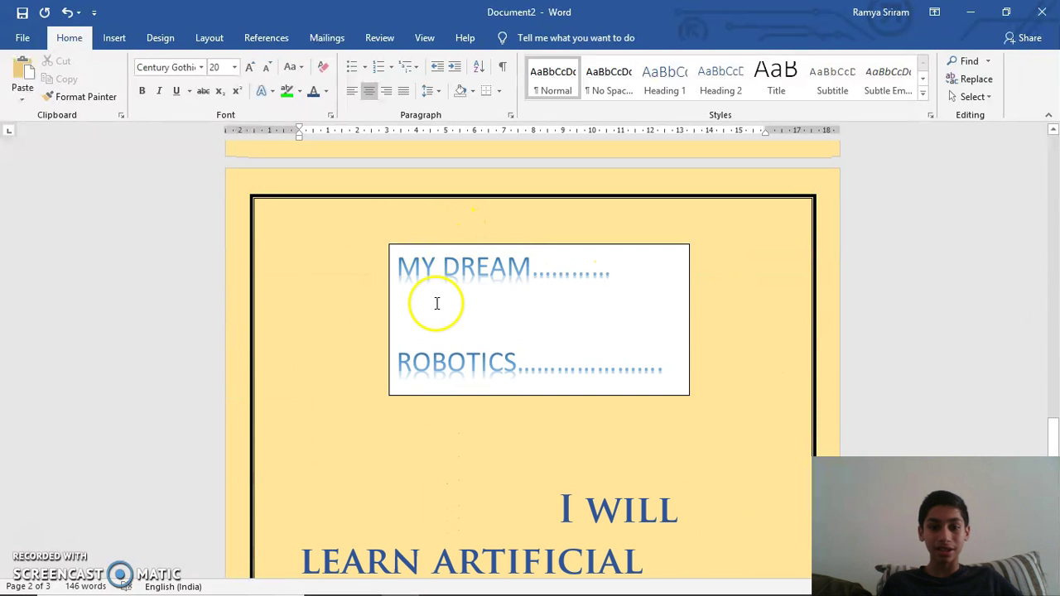
{"action": "left_click_drag", "start_coordinate": [1051, 429], "coordinate": [1054, 448]}
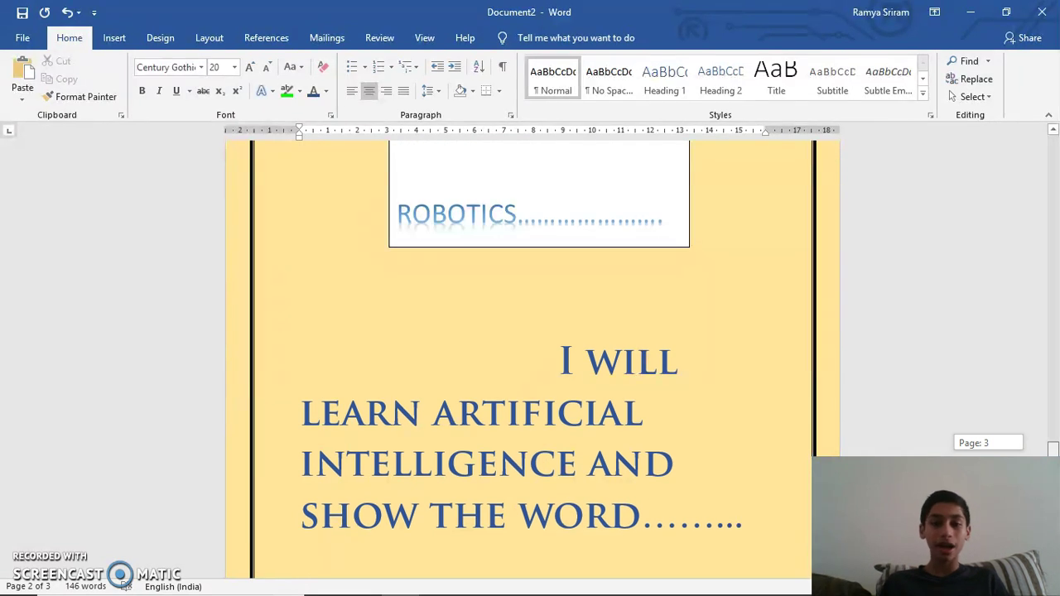
{"action": "left_click_drag", "start_coordinate": [1054, 448], "coordinate": [1053, 448]}
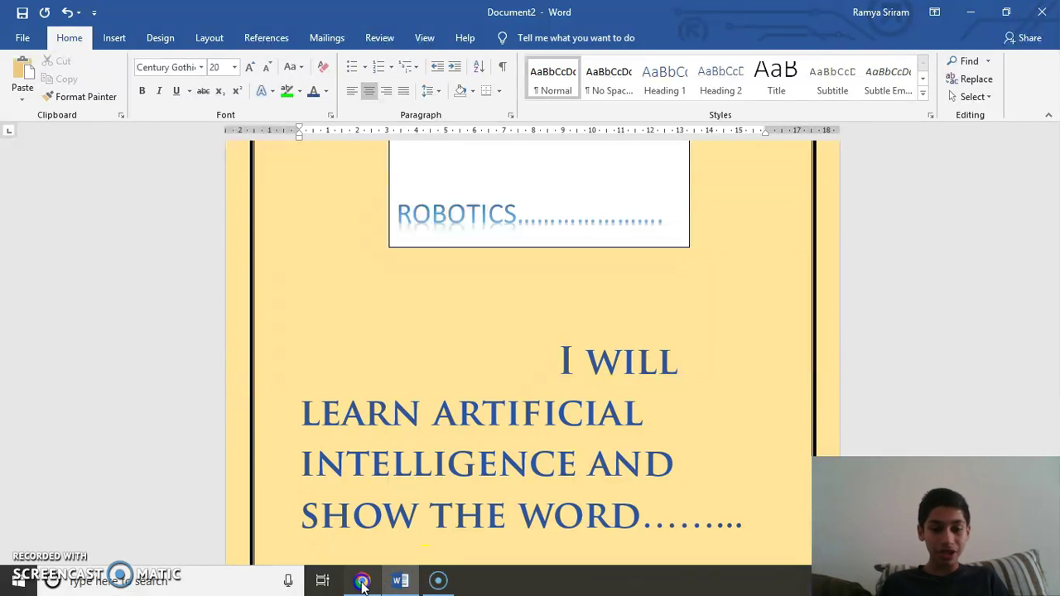
{"action": "left_click", "coordinate": [361, 580]}
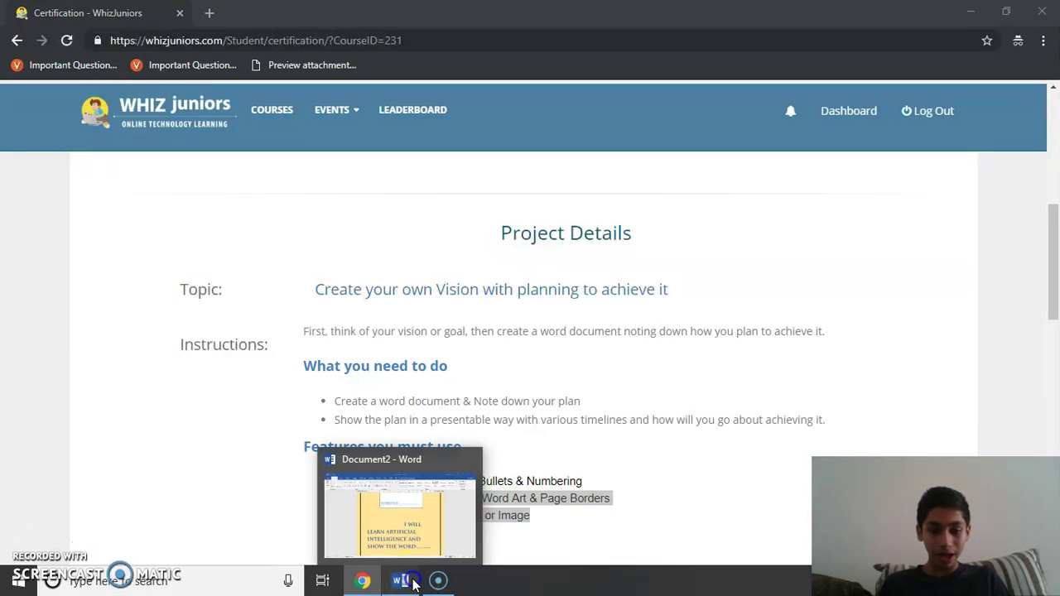
Switch to Word and apply the orange outlined WordArt style to the MY DREAM and ROBOTICS text on the last page.
{"action": "left_click", "coordinate": [414, 584]}
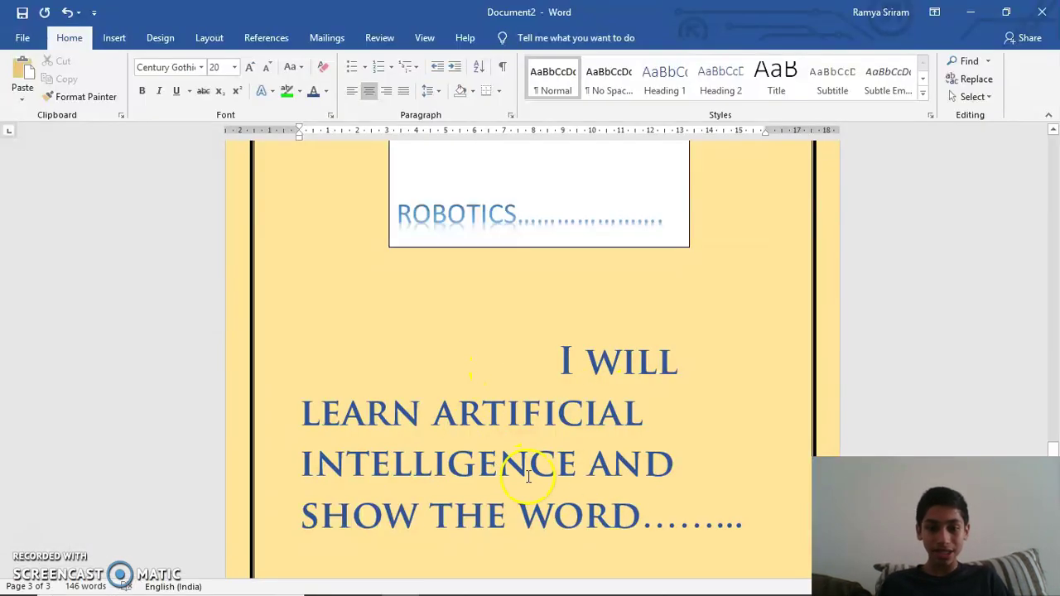
{"action": "scroll", "coordinate": [799, 290], "scroll_direction": "up", "scroll_amount": 1}
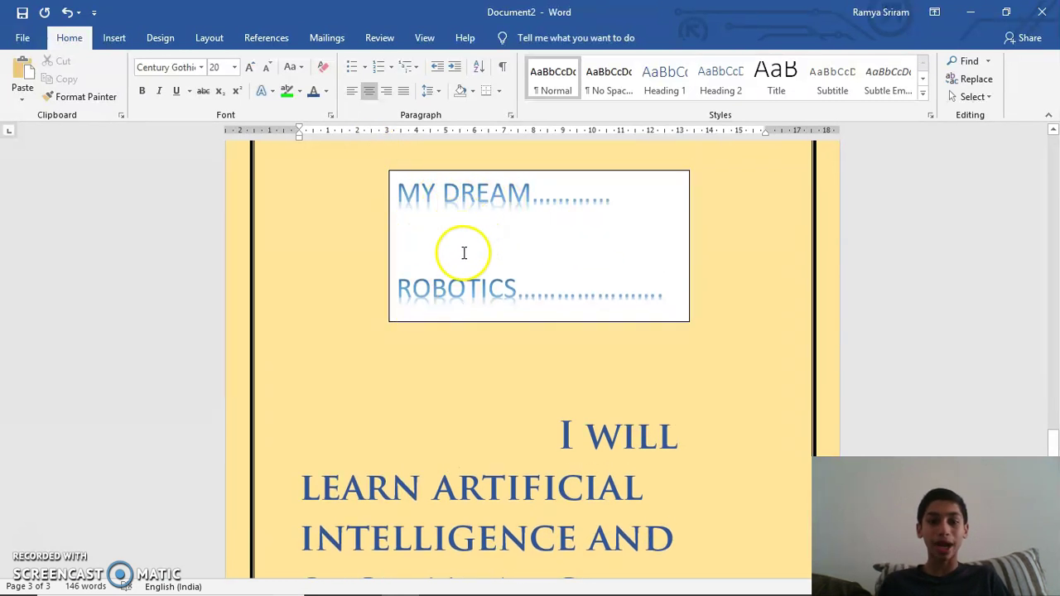
{"action": "left_click", "coordinate": [670, 293]}
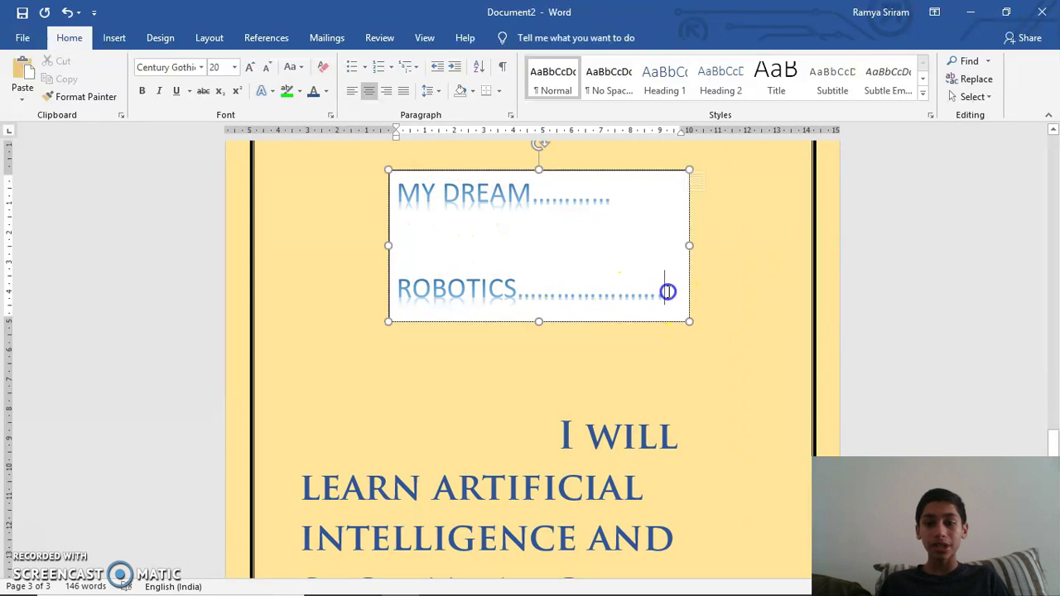
{"action": "mouse_move", "coordinate": [665, 291]}
{"action": "left_mouse_down"}
{"action": "mouse_move", "coordinate": [392, 237]}
{"action": "mouse_move", "coordinate": [355, 188]}
{"action": "left_mouse_up"}
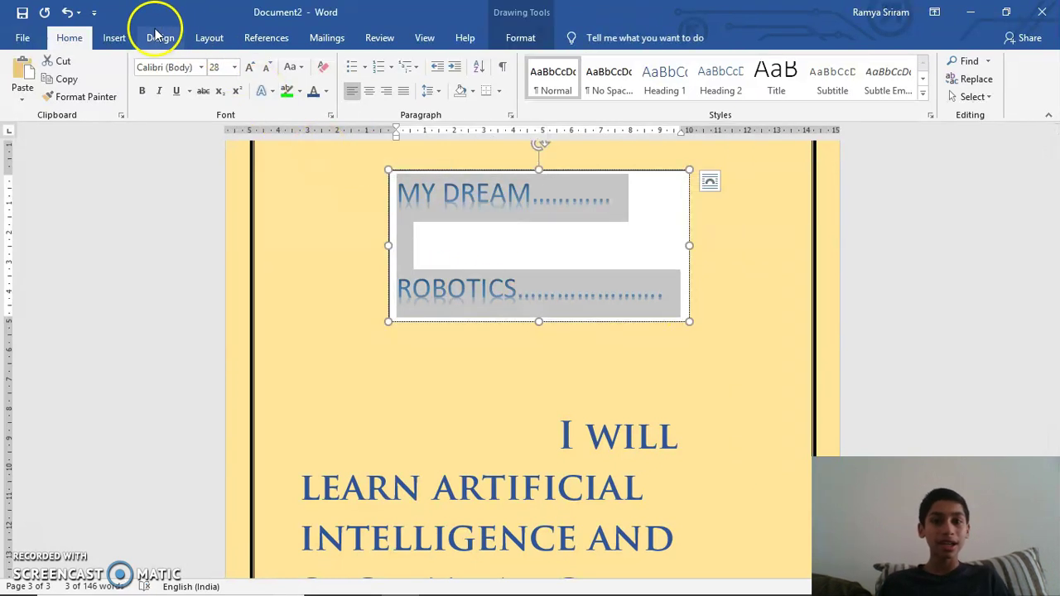
{"action": "left_click", "coordinate": [531, 39]}
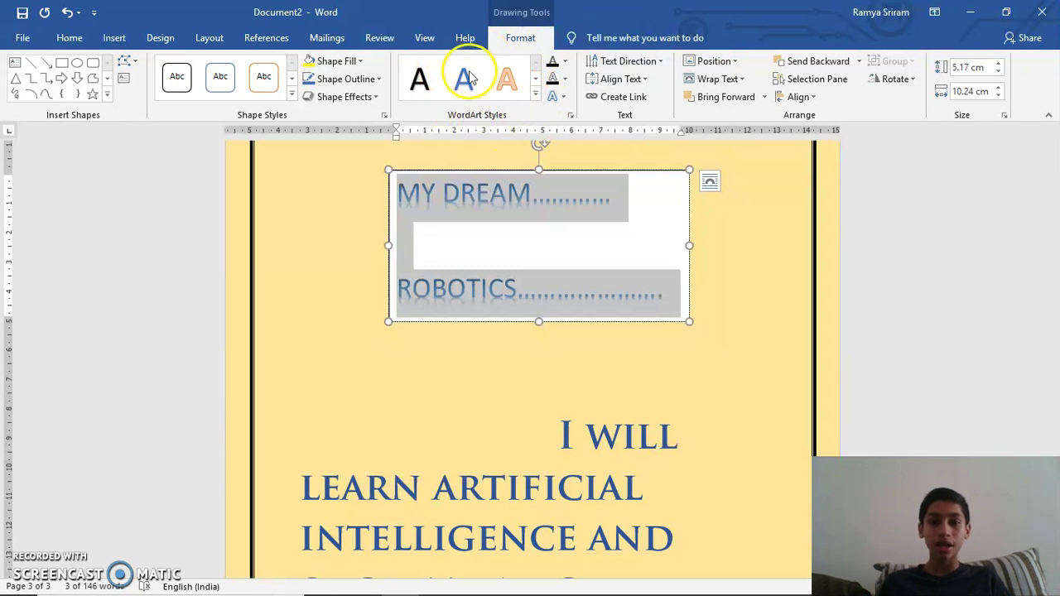
{"action": "left_click", "coordinate": [535, 98]}
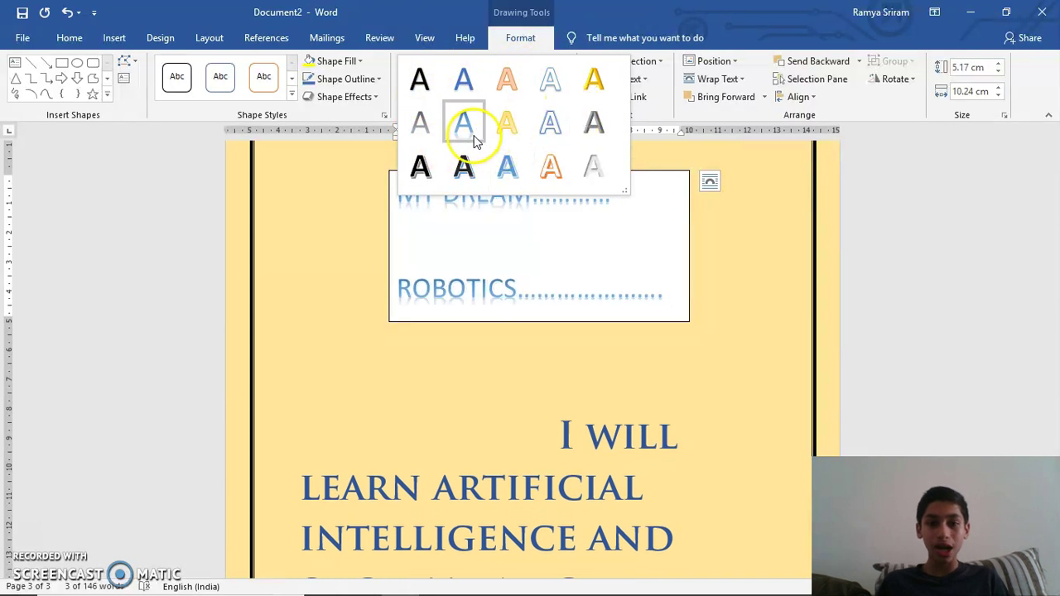
{"action": "left_click", "coordinate": [502, 82]}
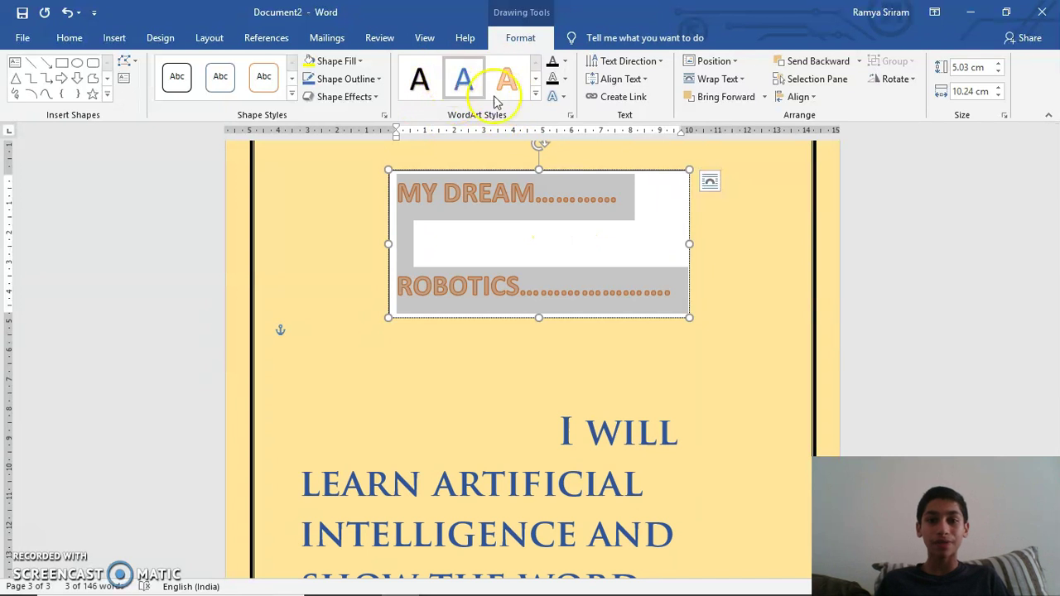
Check the page border requirement in Chrome, and in Word apply a ½ pt triple-line box page border to the whole document.
{"action": "mouse_move", "coordinate": [426, 579]}
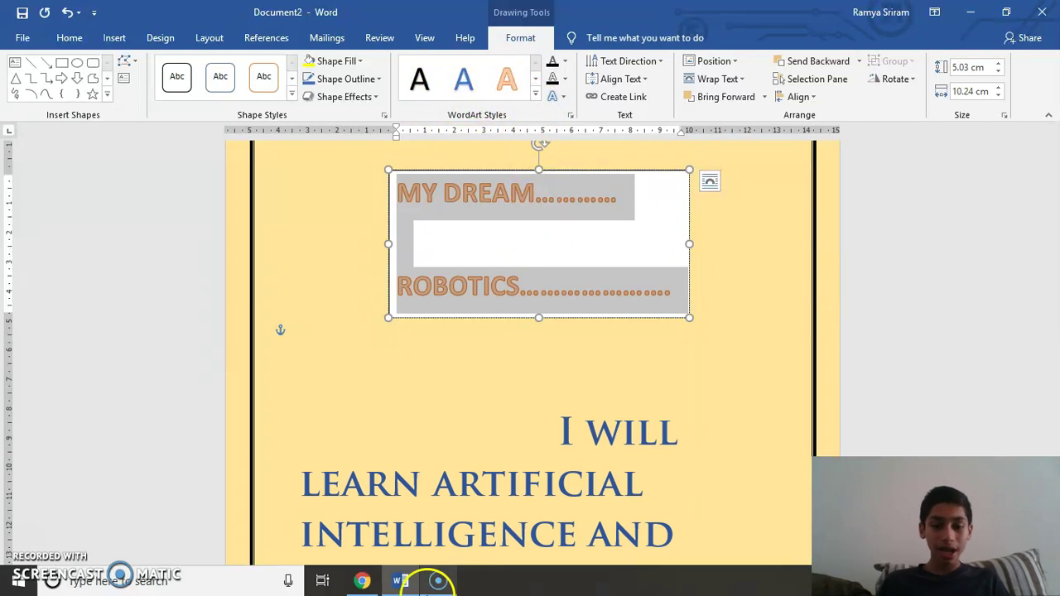
{"action": "left_click", "coordinate": [365, 580]}
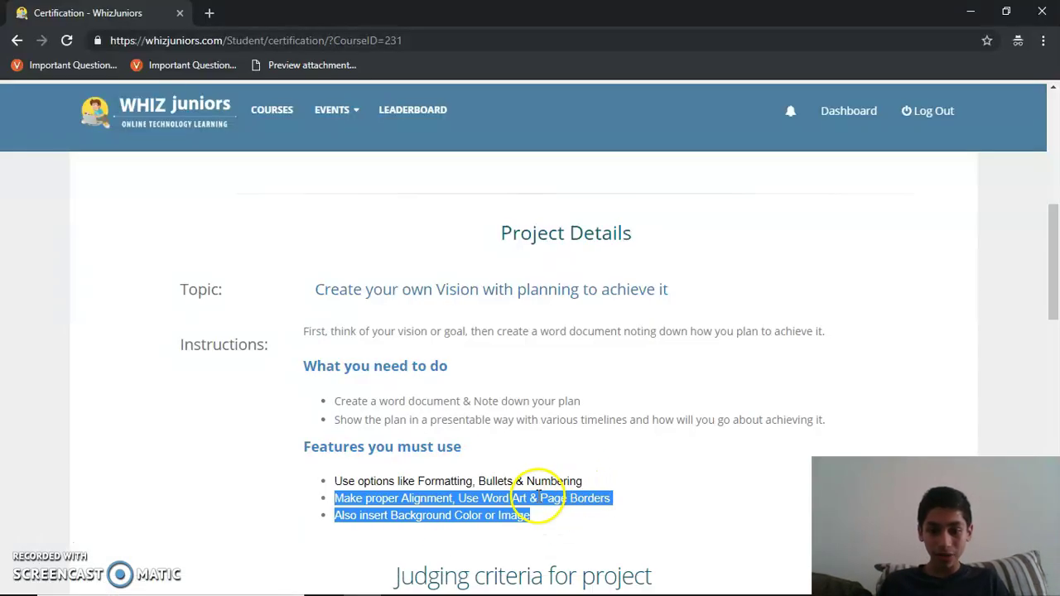
{"action": "left_click", "coordinate": [400, 587]}
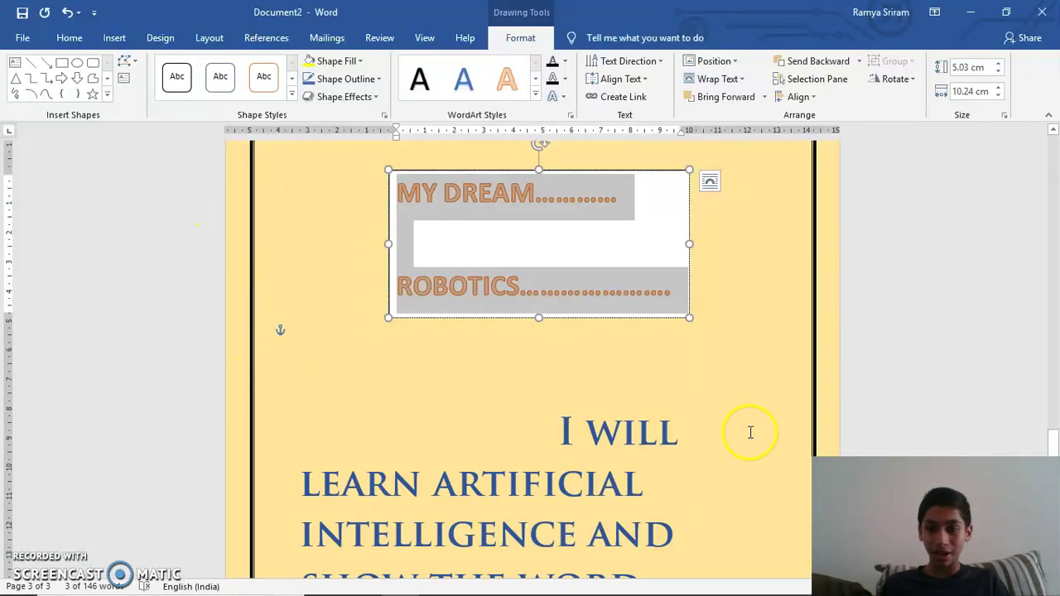
{"action": "scroll", "coordinate": [882, 300], "scroll_direction": "up", "scroll_amount": 5}
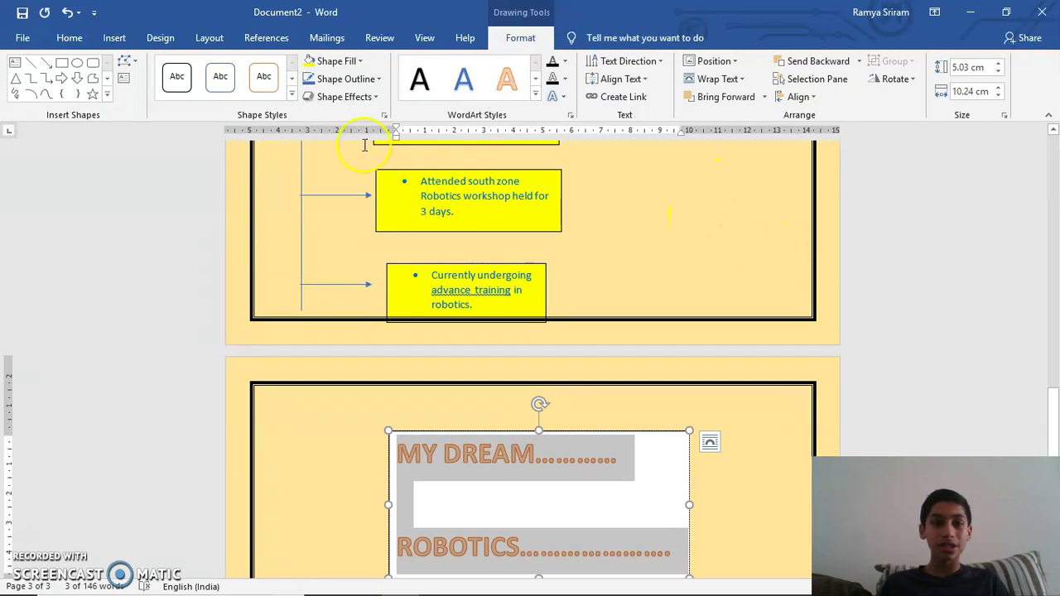
{"action": "left_click", "coordinate": [160, 38]}
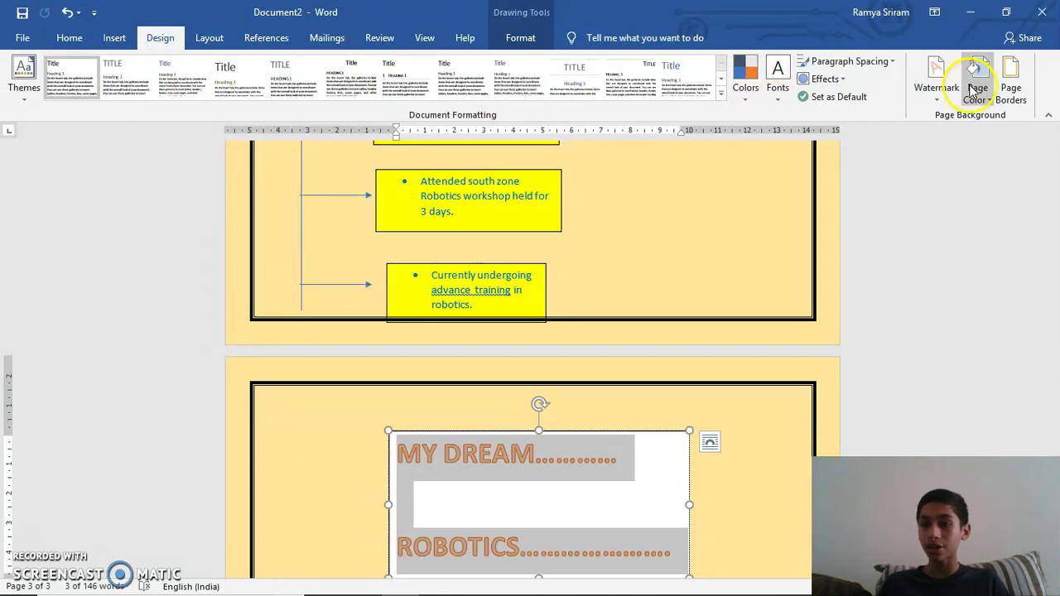
{"action": "left_click", "coordinate": [1014, 93]}
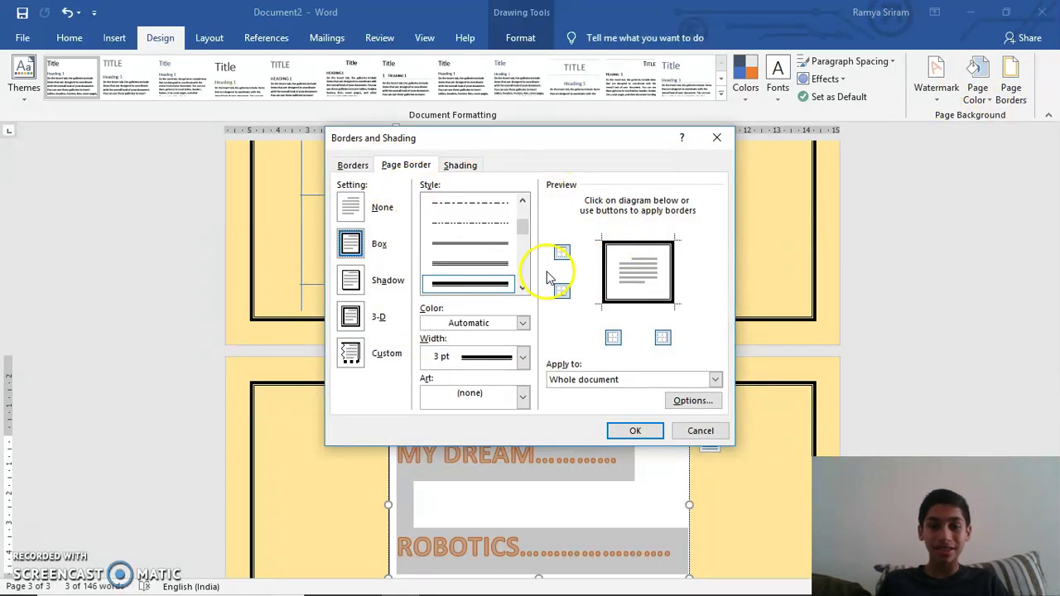
{"action": "left_click", "coordinate": [352, 166]}
{"action": "left_click", "coordinate": [391, 163]}
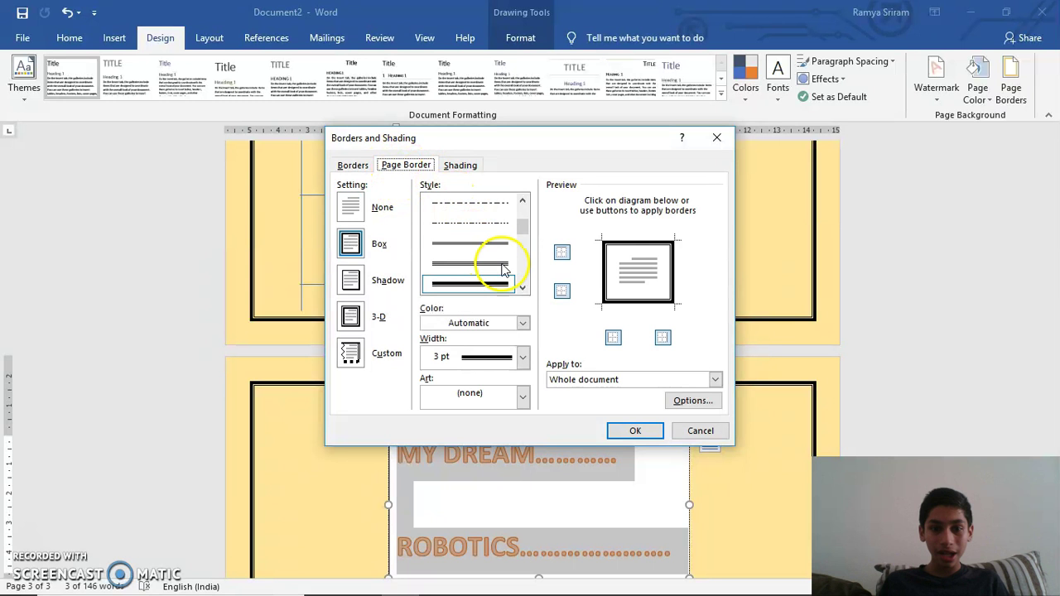
{"action": "left_click", "coordinate": [519, 239]}
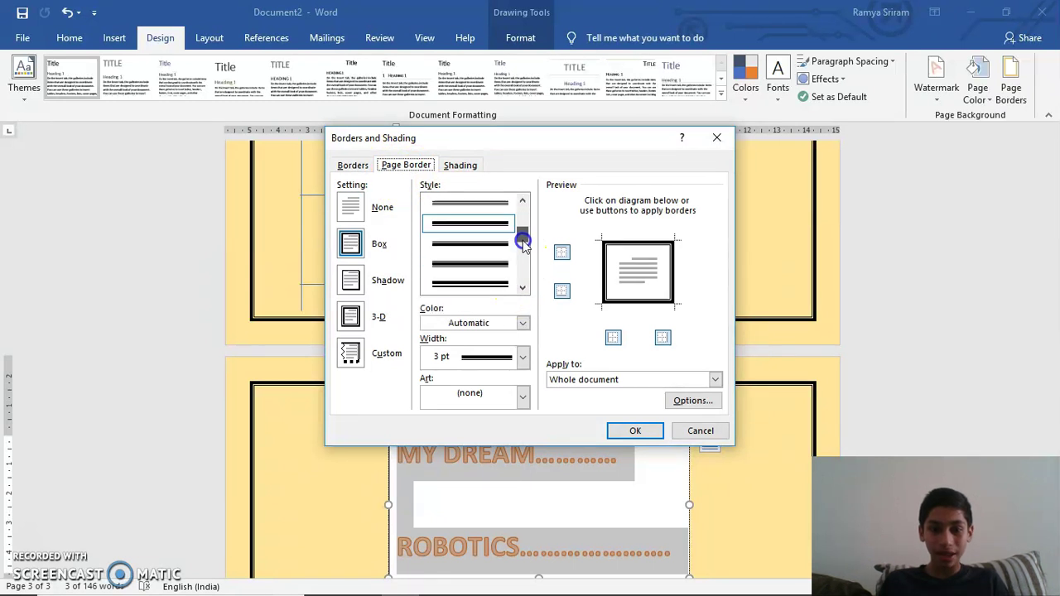
{"action": "left_click", "coordinate": [483, 223]}
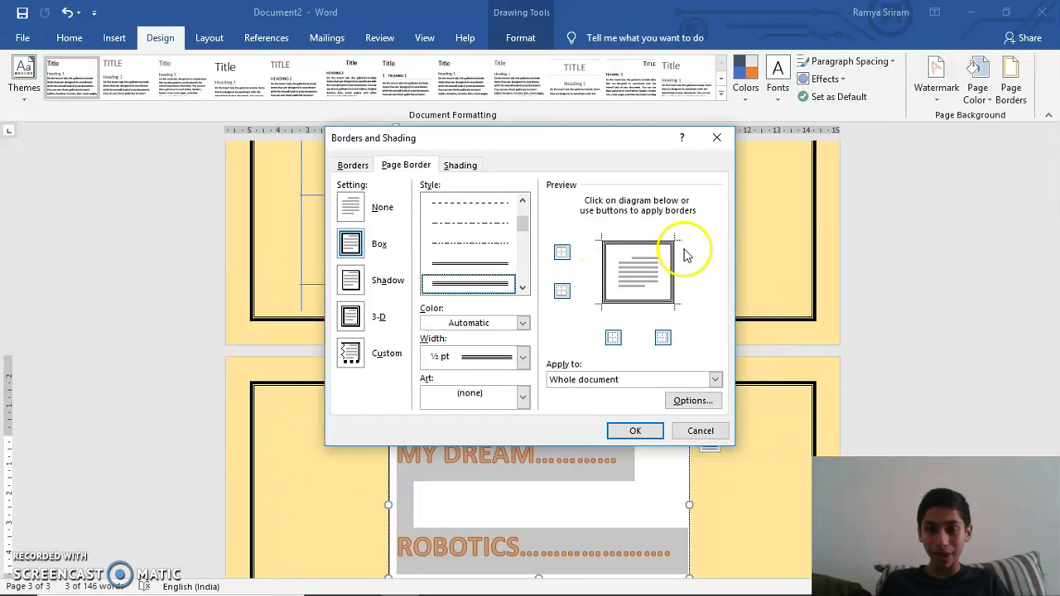
{"action": "left_click", "coordinate": [635, 430]}
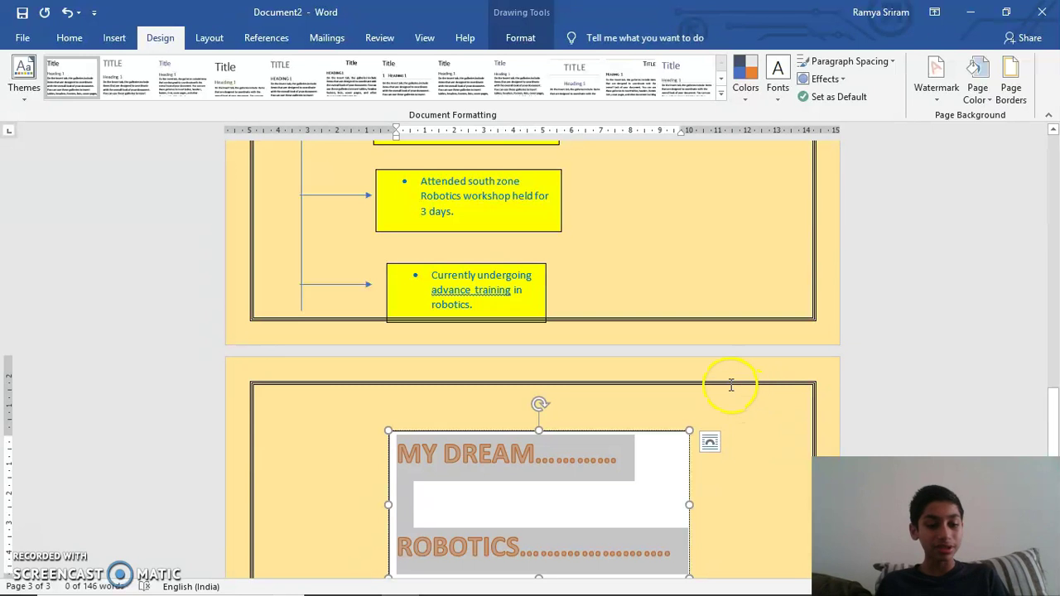
Switch to Chrome and highlight the requirement "Also insert Background Color or Image" in the project instructions.
{"action": "key", "text": "alt+Tab"}
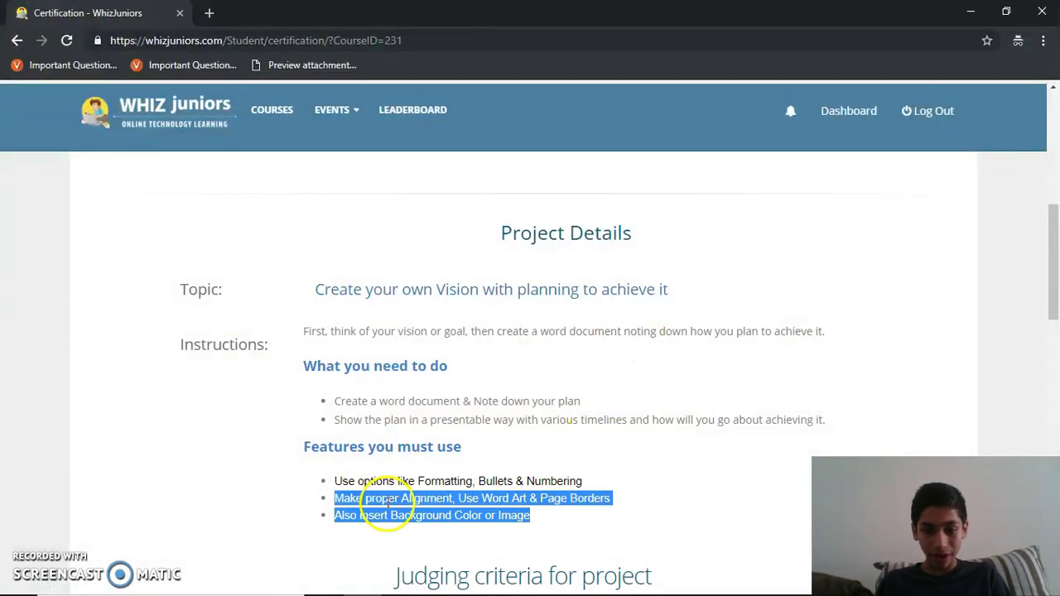
{"action": "left_click", "coordinate": [323, 524]}
{"action": "left_click_drag", "start_coordinate": [334, 518], "coordinate": [538, 532]}
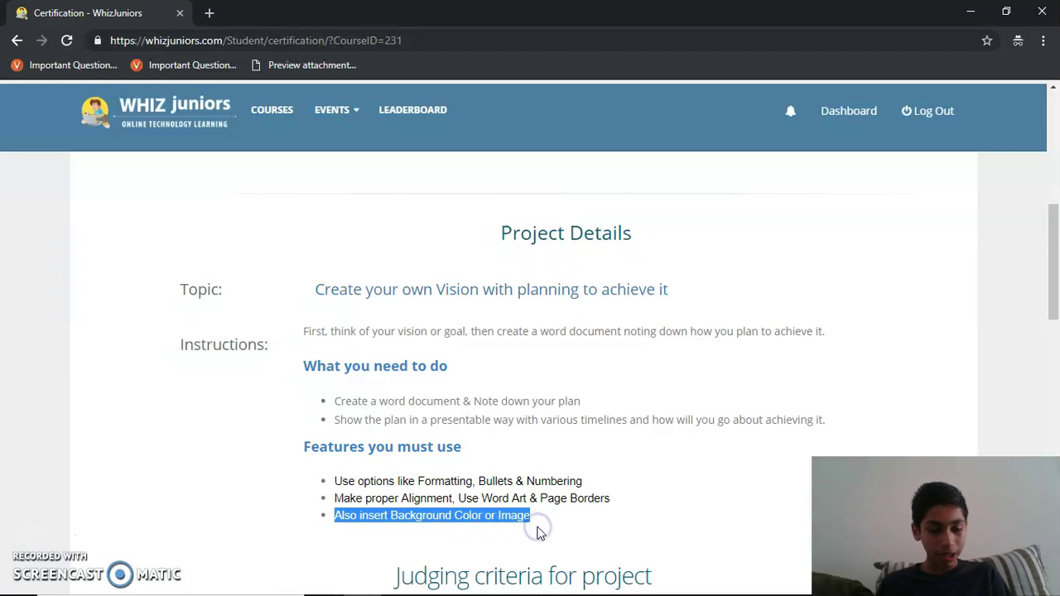
Return to Word and open the page colour choices with the MY STEPS TO ACHIEVE section in view.
{"action": "key", "text": "alt+Tab"}
{"action": "scroll", "coordinate": [1016, 453], "scroll_direction": "up", "scroll_amount": 10}
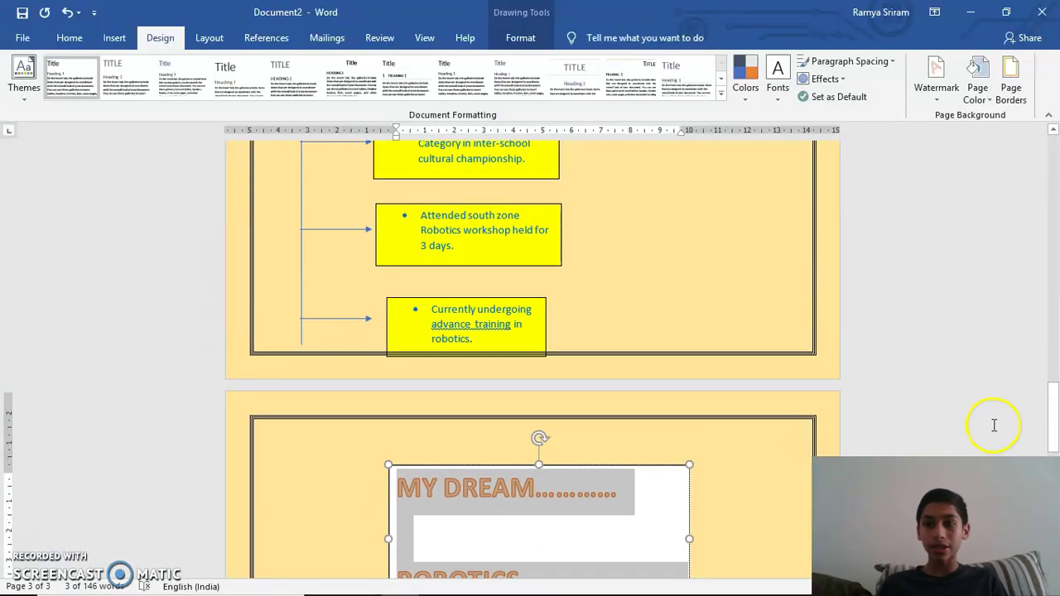
{"action": "scroll", "coordinate": [980, 417], "scroll_direction": "up", "scroll_amount": 3}
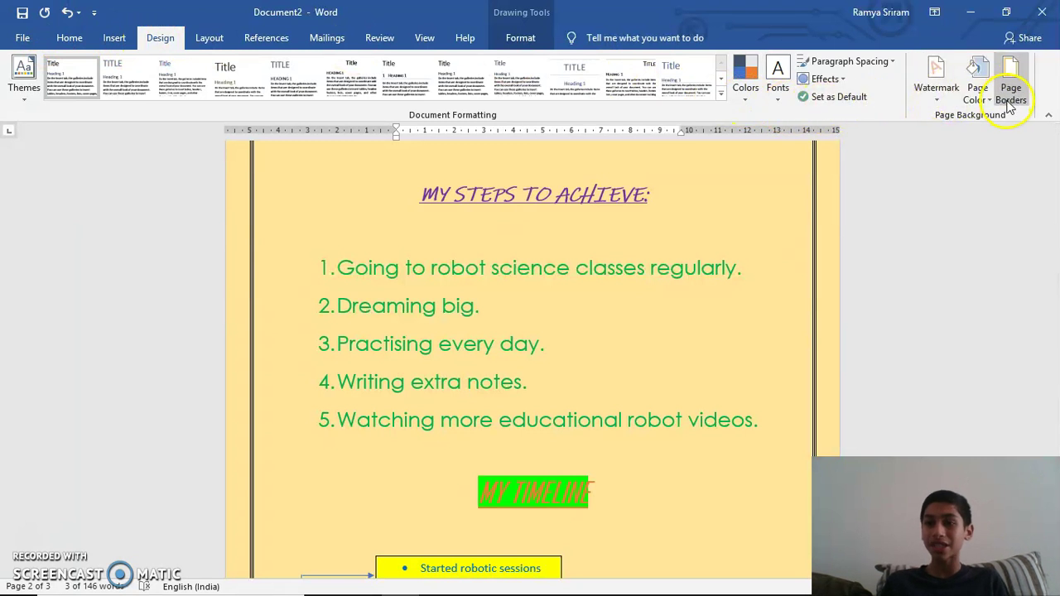
{"action": "left_click", "coordinate": [979, 90]}
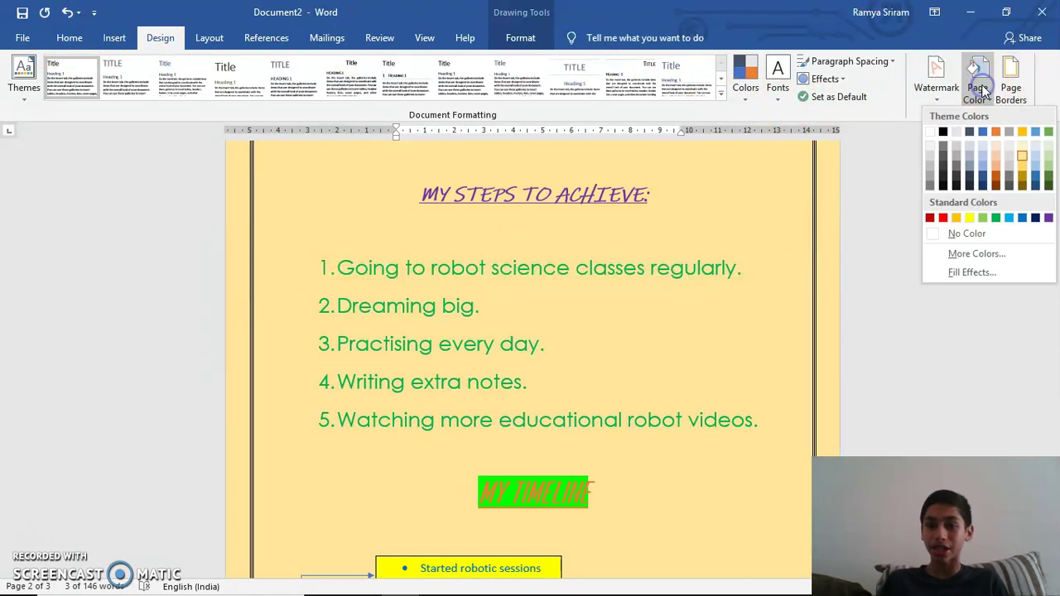